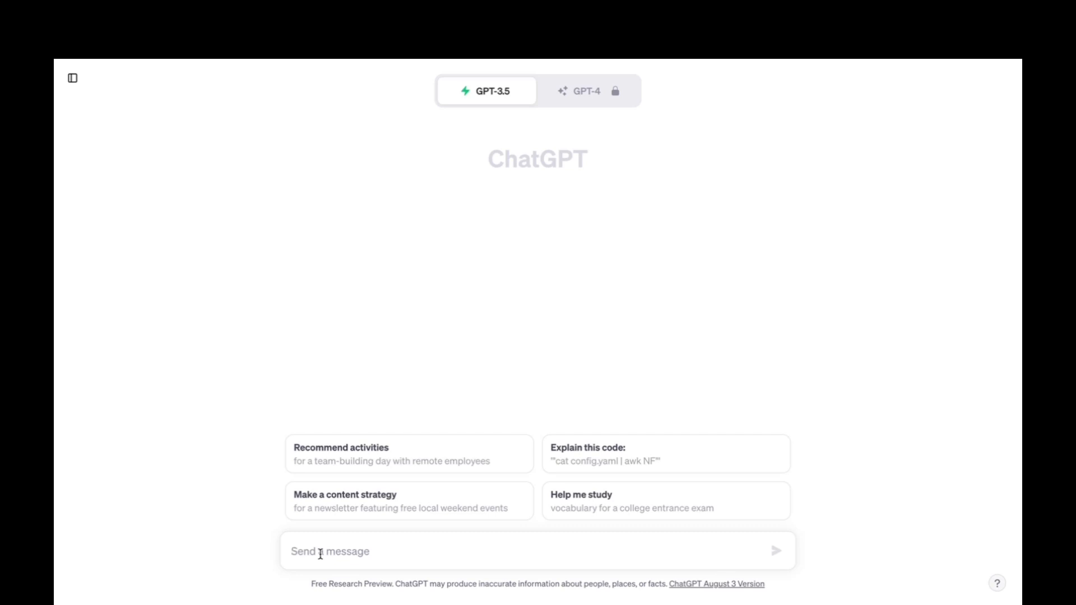
Ask ChatGPT "donne moi une liste de 10 citations sur des philosophes français".
type("d")
key("BackSpace")
type("d")
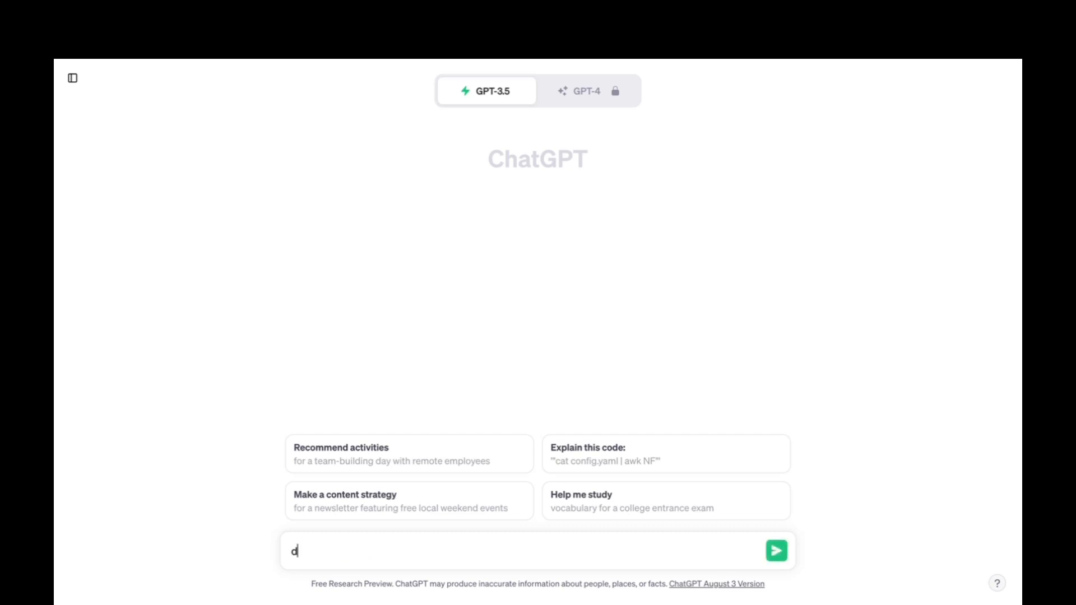
type("onne moi une lisgte de 10 ide")
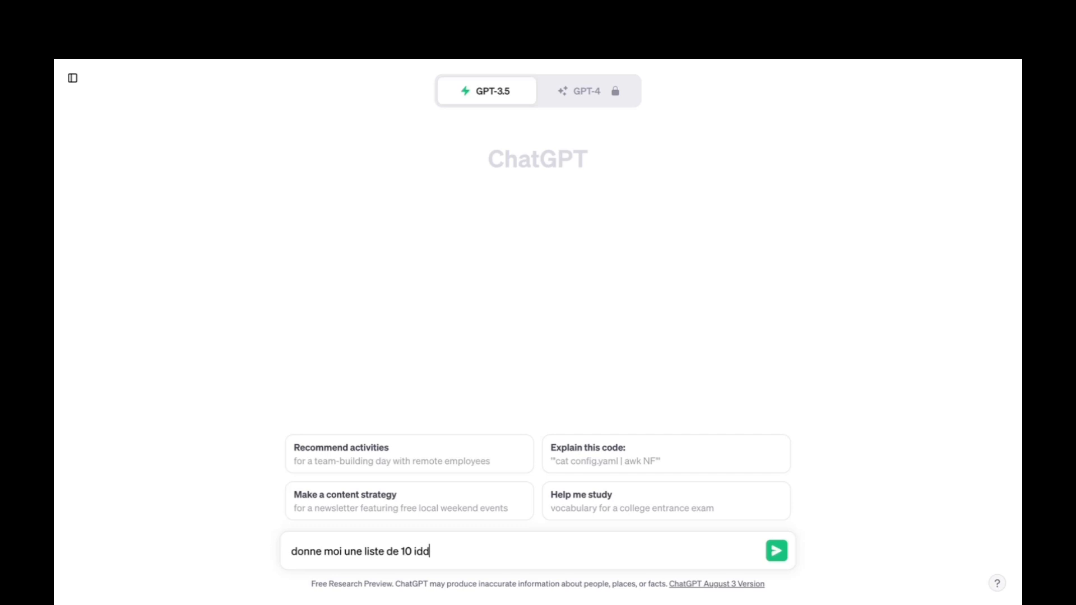
type("s")
key("BackSpace")
key("BackSpace")
key("BackSpace")
key("BackSpace")
key("BackSpace")
key("BackSpace")
key("BackSpace")
key("BackSpace")
key("BackSpace")
key("BackSpace")
type("citations sut des phil")
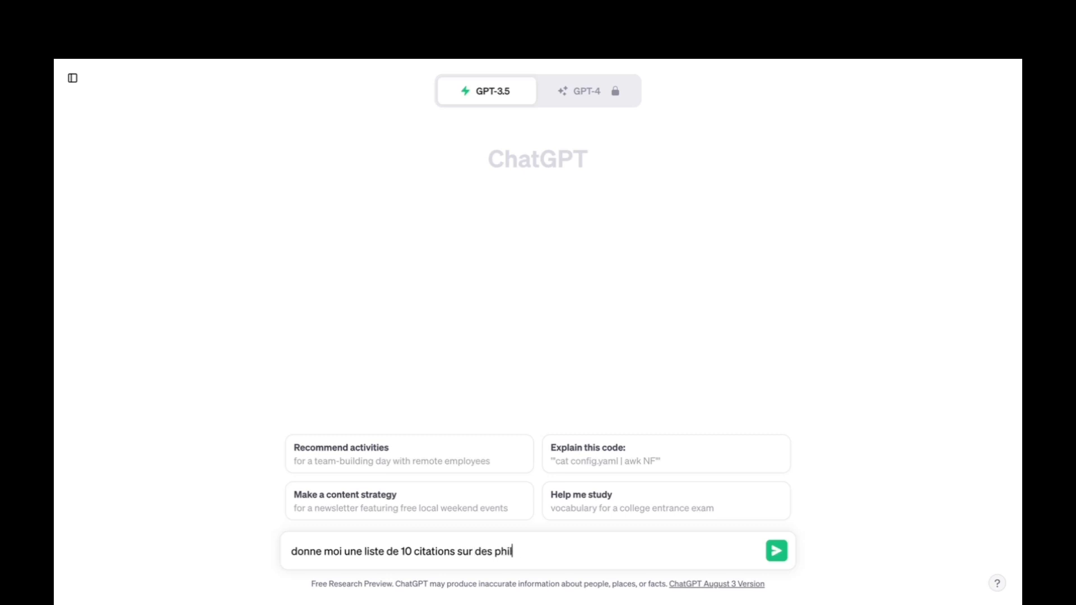
type("osophes français")
key("Return")
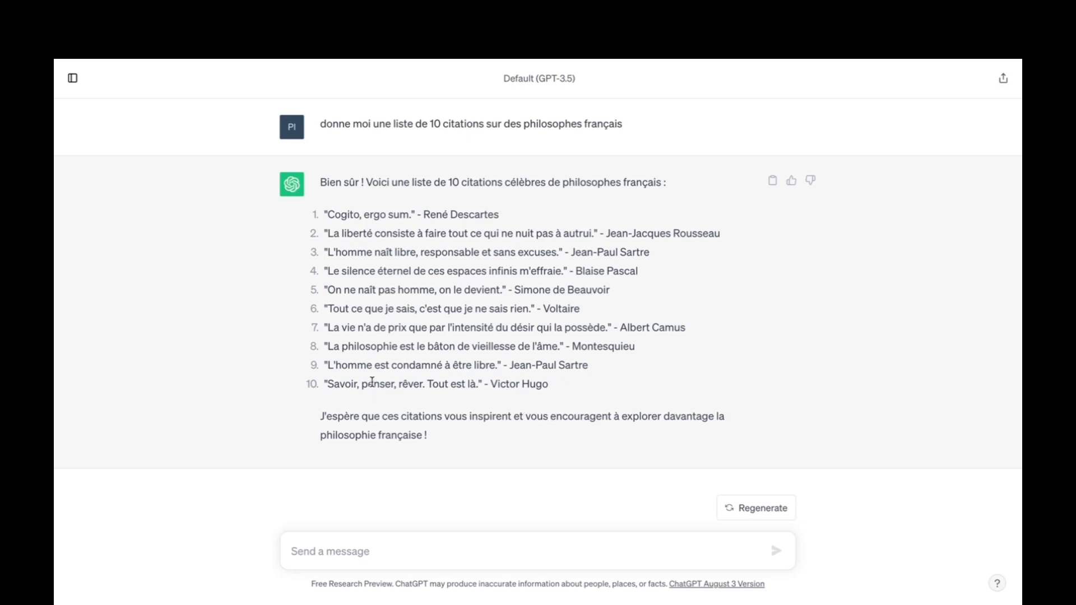
Highlight the tenth quotation in the answer and its author, Victor Hugo.
left_click_drag(327, 382, 478, 380)
double_click(431, 384)
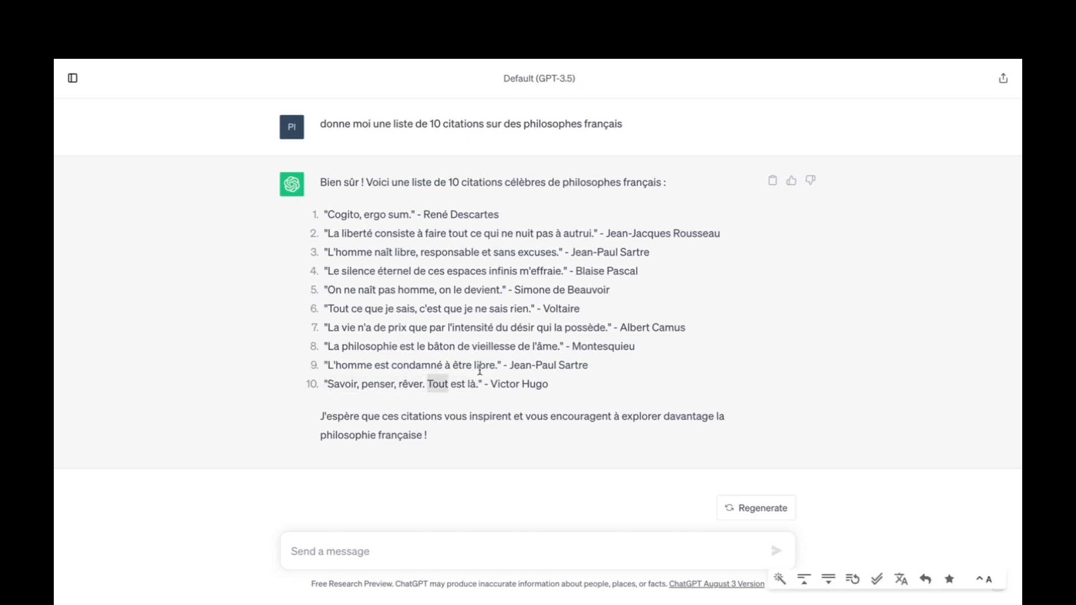
left_click(512, 381)
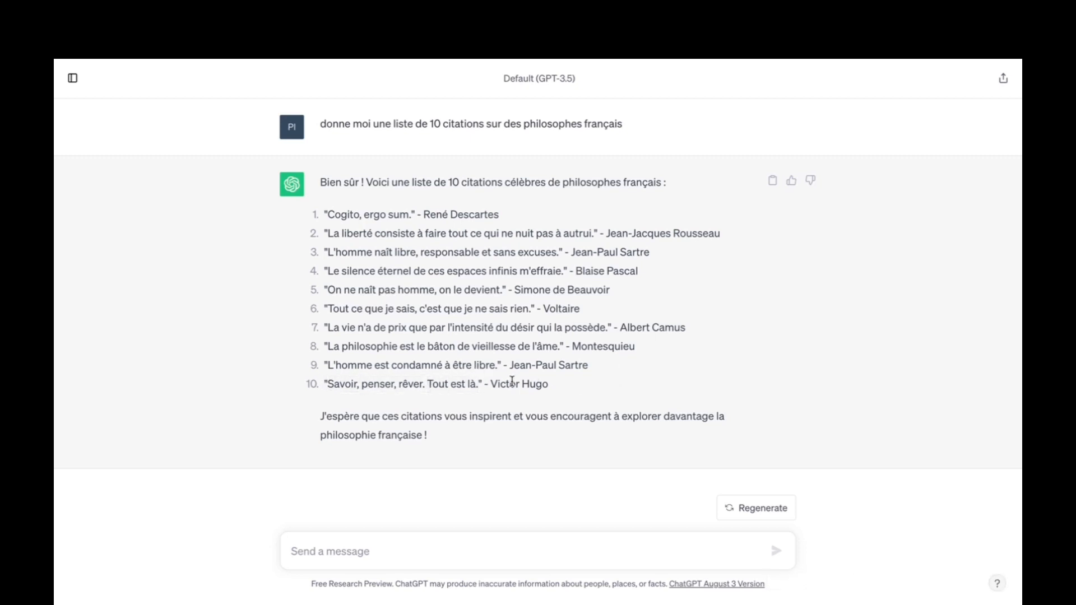
left_click_drag(489, 386, 563, 392)
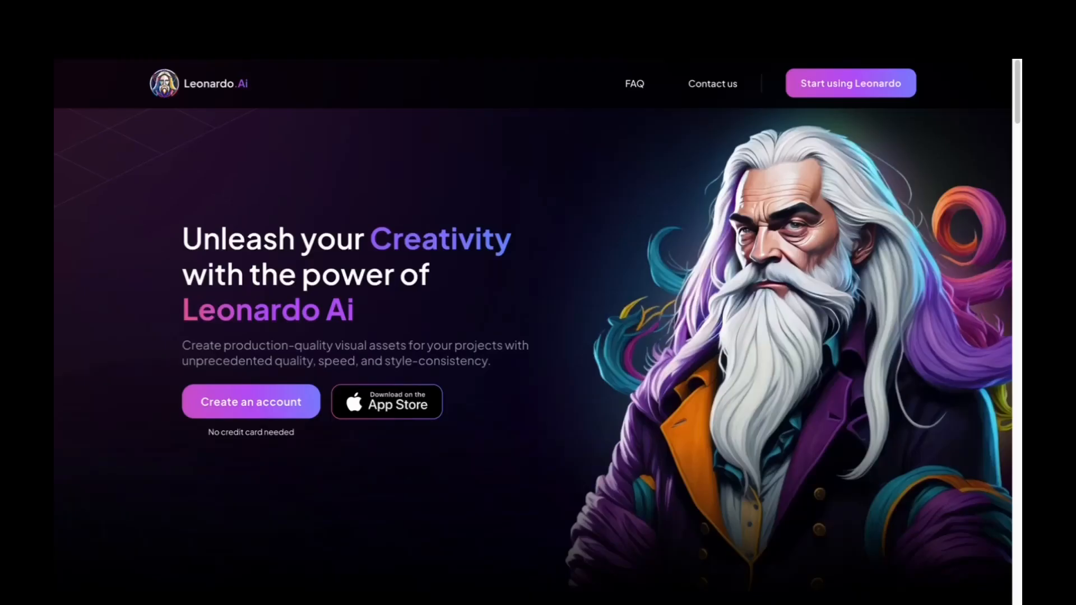
Enter the Leonardo.Ai app as a whitelisted member and open AI Image Generation with an empty prompt.
left_click(872, 91)
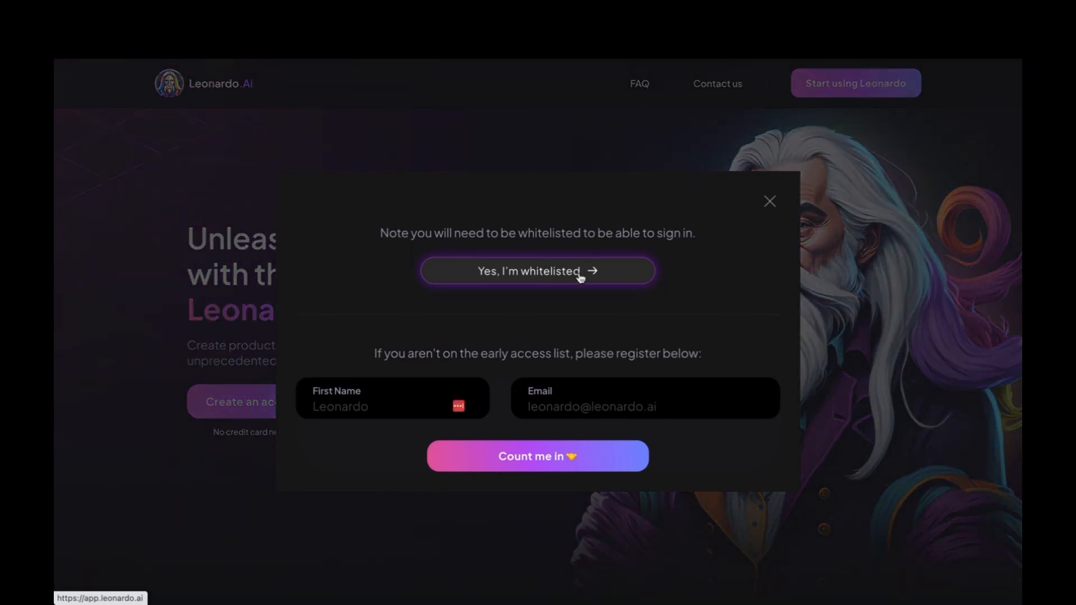
left_click(582, 274)
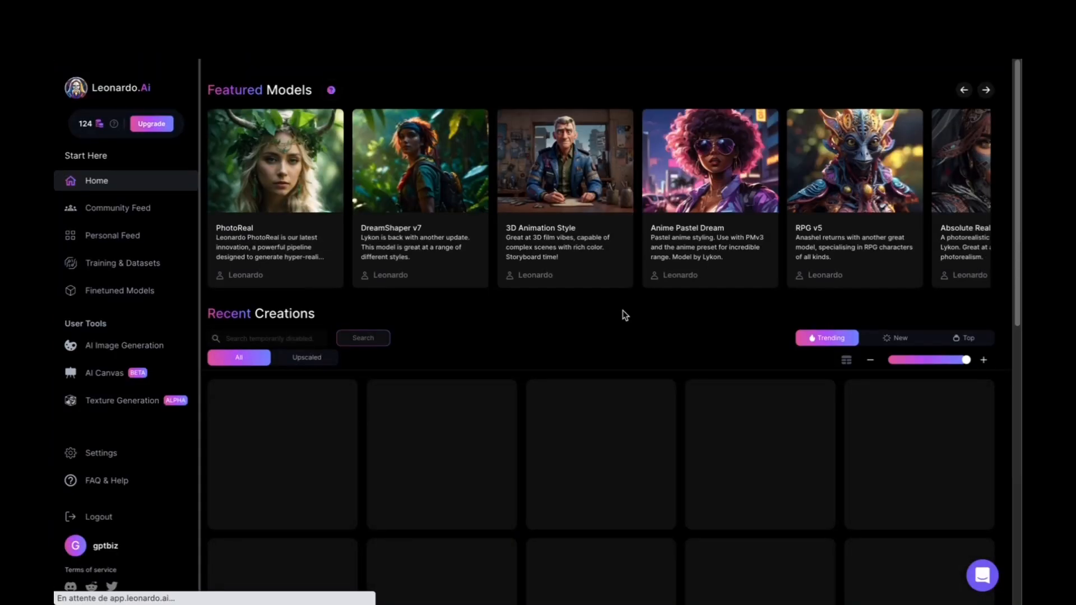
left_click(119, 346)
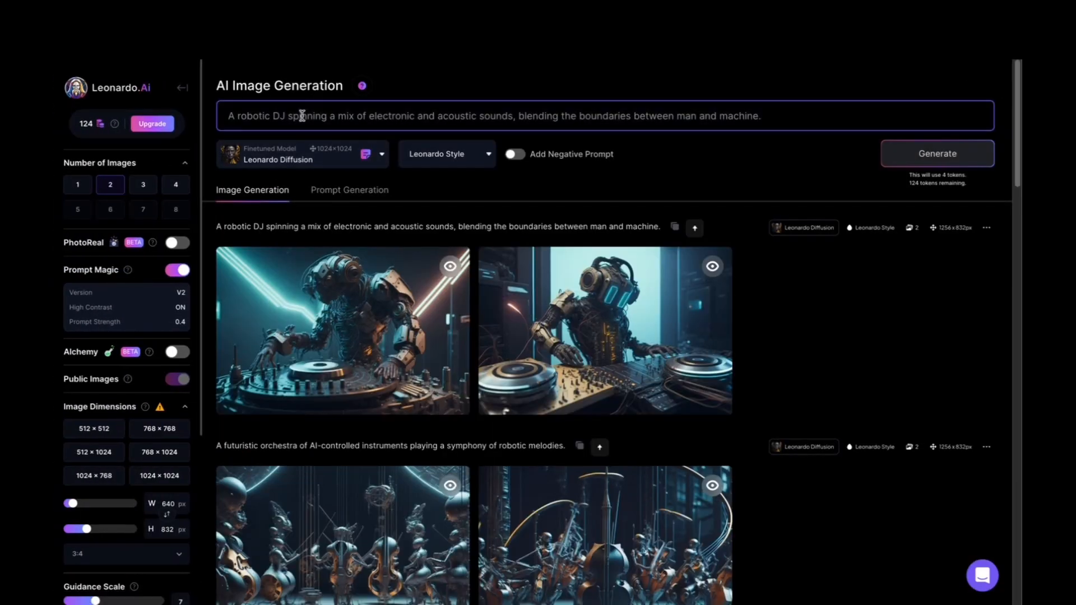
triple_click(302, 116)
key("BackSpace")
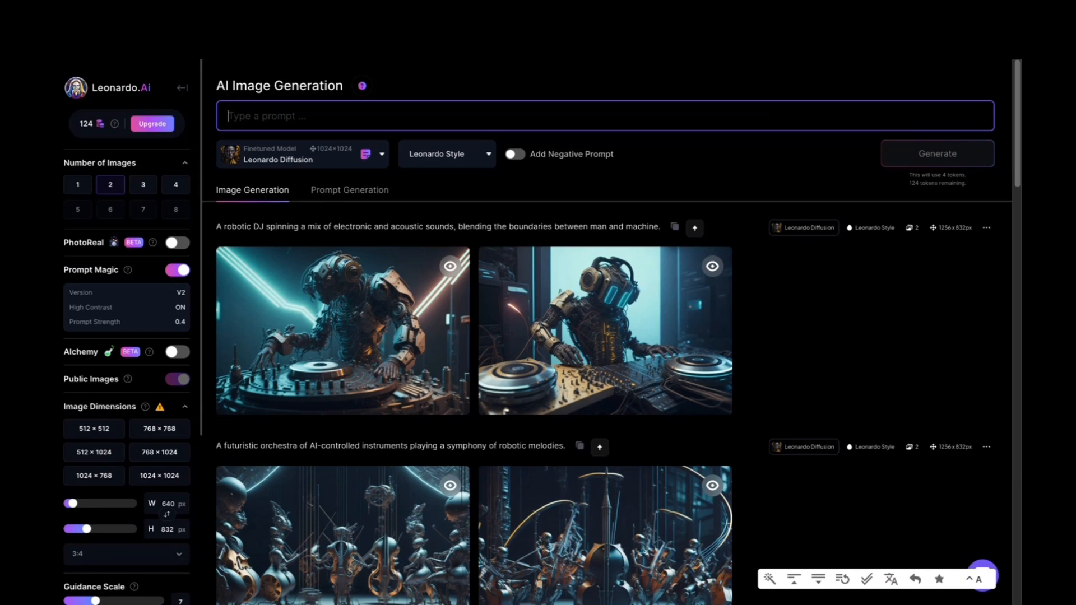
type("heygen.com")
key("BackSpace")
key("BackSpace")
key("BackSpace")
key("BackSpace")
key("BackSpace")
key("BackSpace")
key("BackSpace")
key("BackSpace")
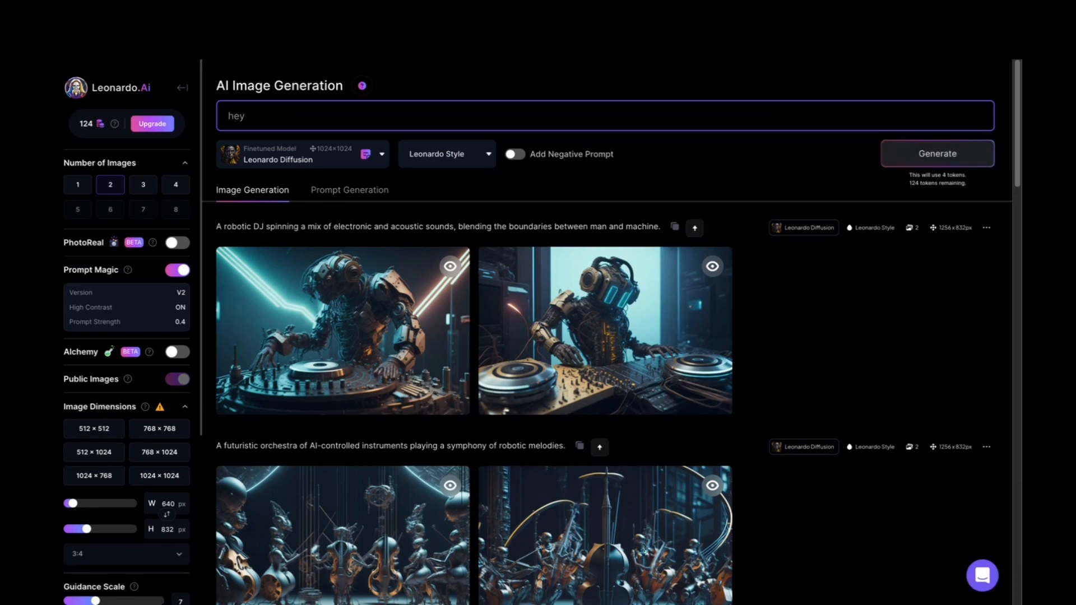
Write the image prompt "a portrait Victor Hugo" and generate two images from it.
type("Vicor Hugo")
left_click(229, 113)
type("a portrau")
key("BackSpace")
type("it")
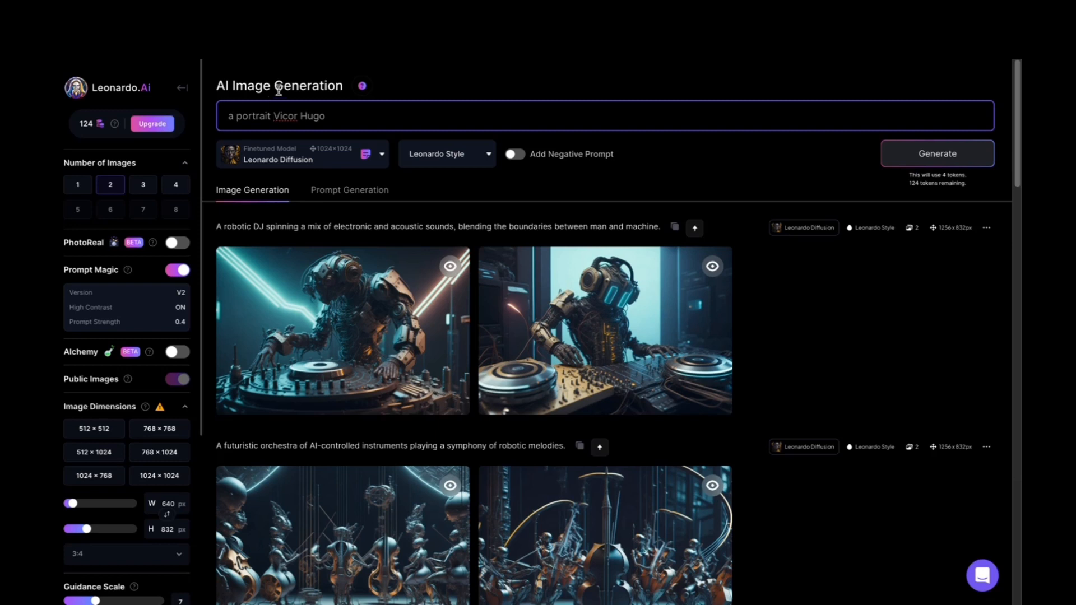
left_click(324, 116)
left_click(298, 116)
triple_click(366, 117)
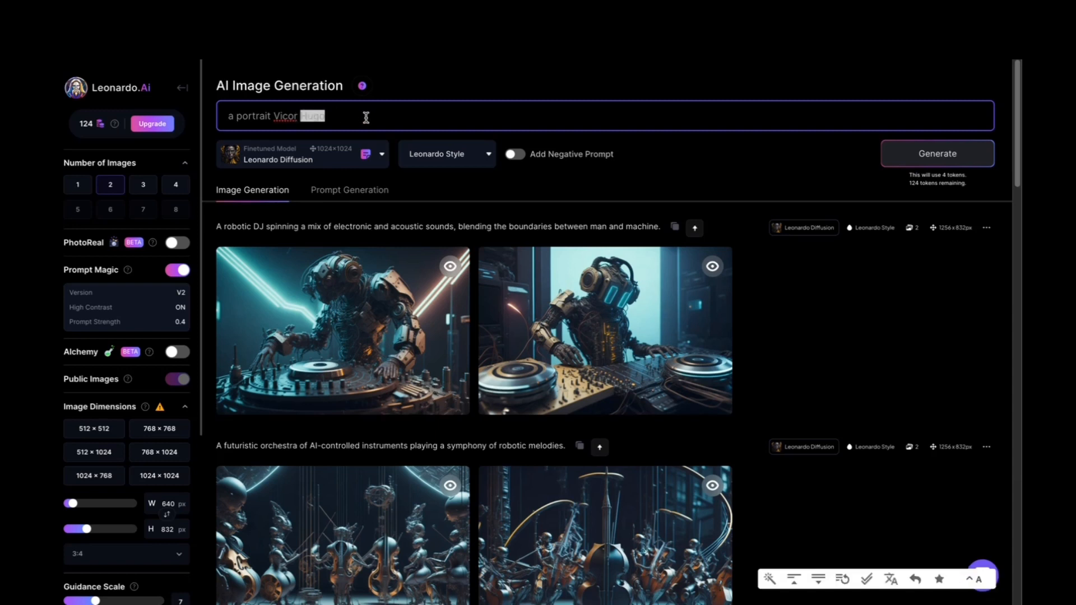
left_click(394, 123)
key("BackSpace")
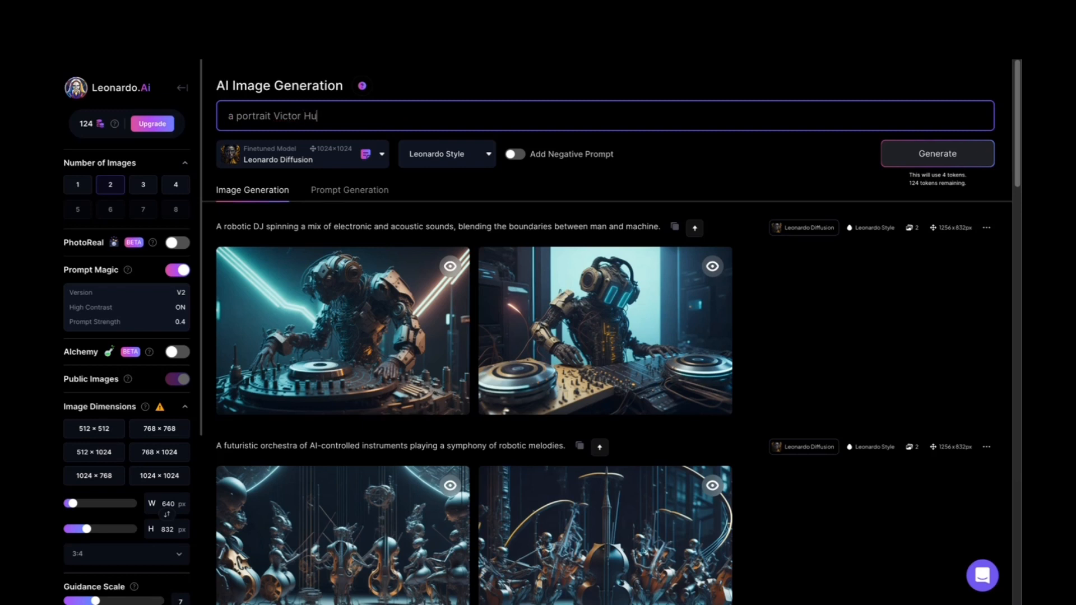
type("go")
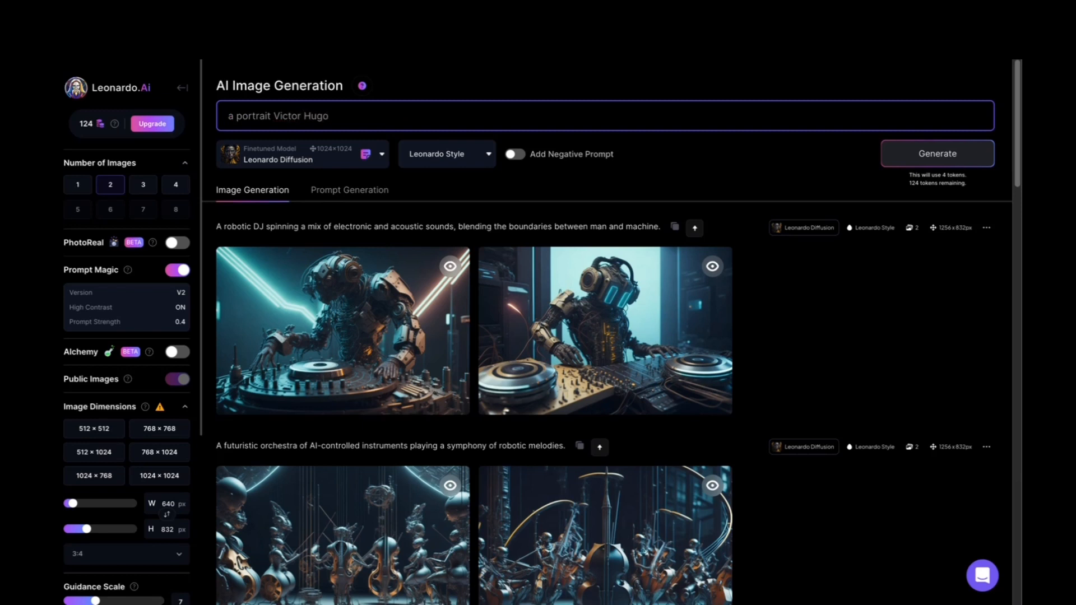
left_click(922, 160)
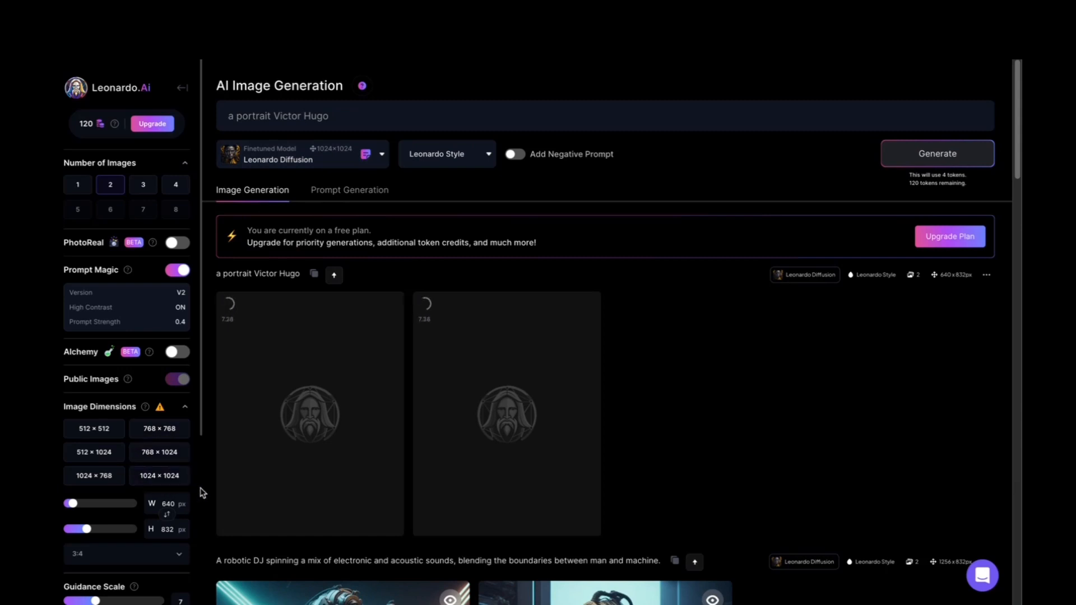
Set the image dimensions to 1024 × 1024 and generate the Victor Hugo portraits again.
left_click(162, 476)
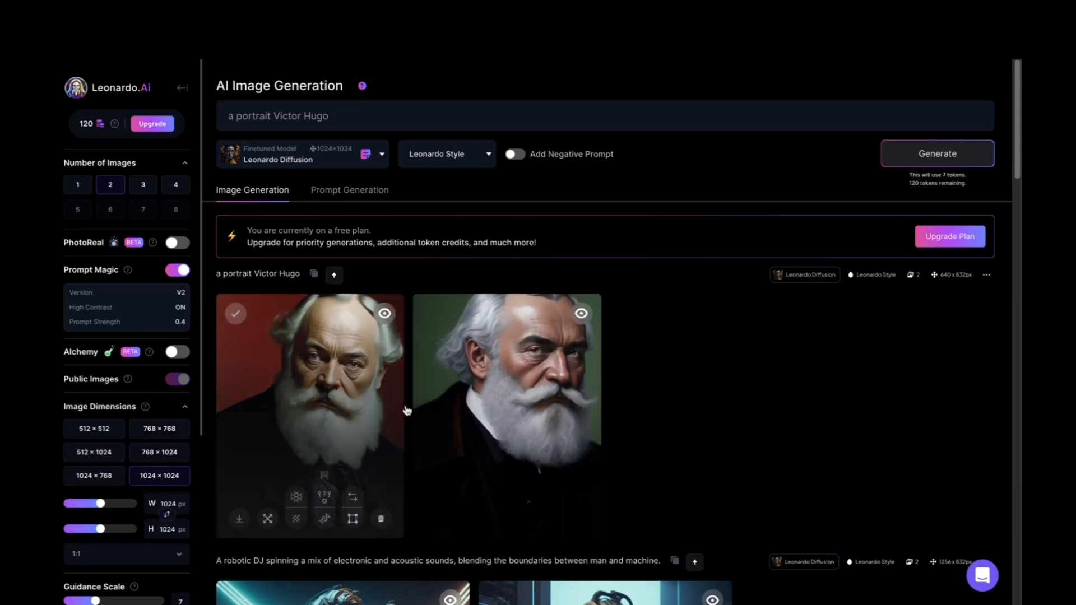
left_click(341, 111)
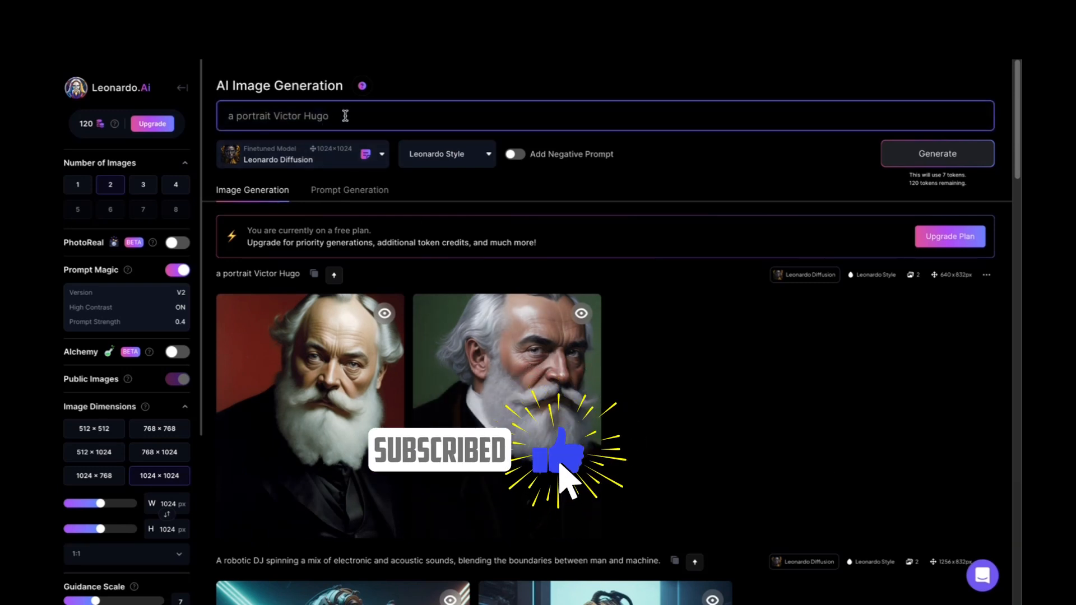
left_click(332, 374)
left_click(699, 95)
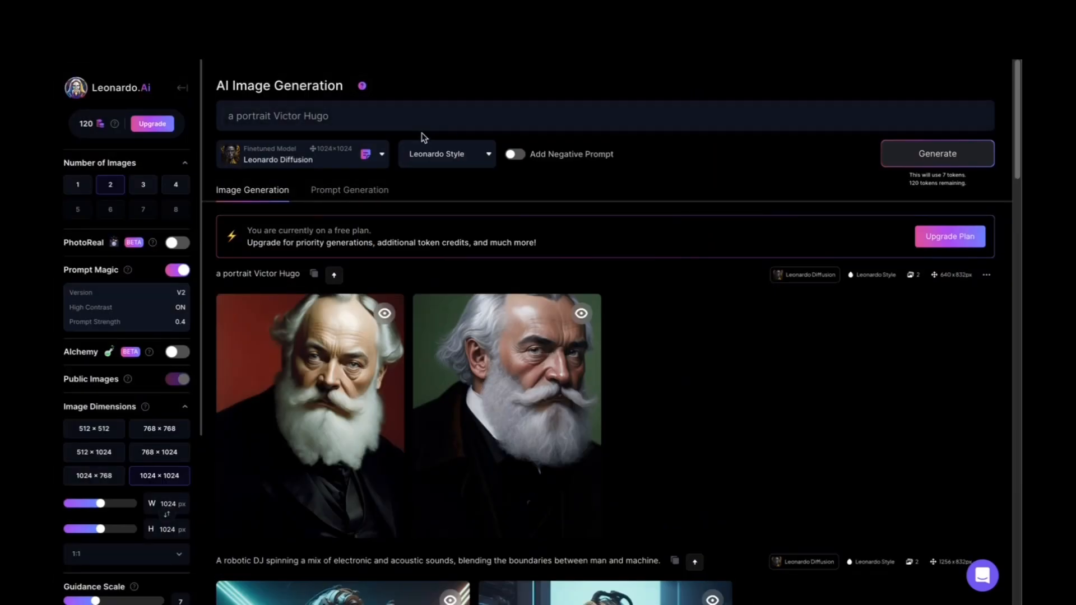
left_click(394, 113)
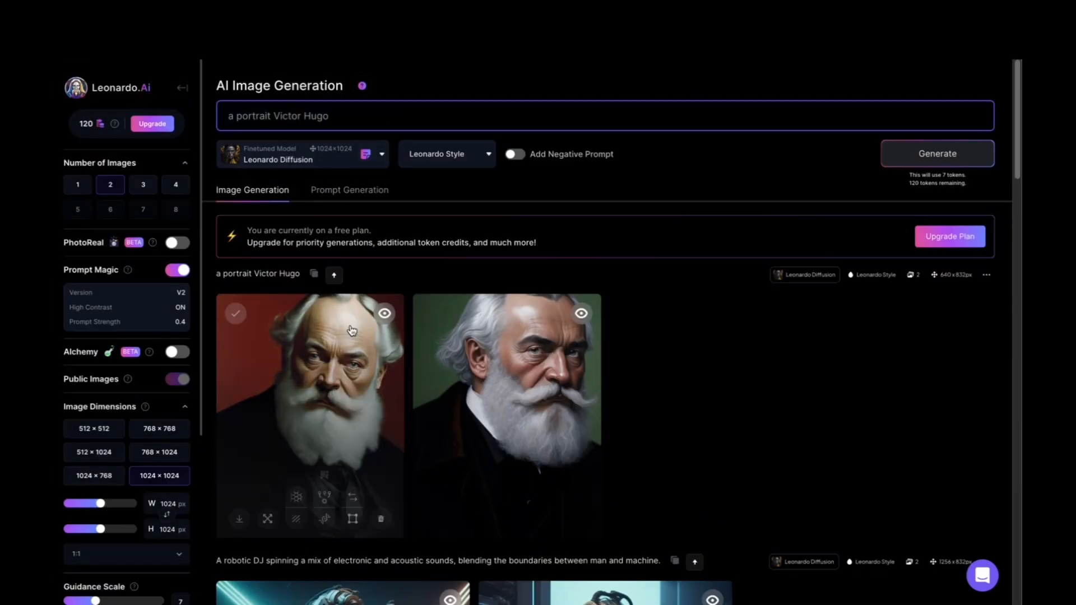
left_click(973, 159)
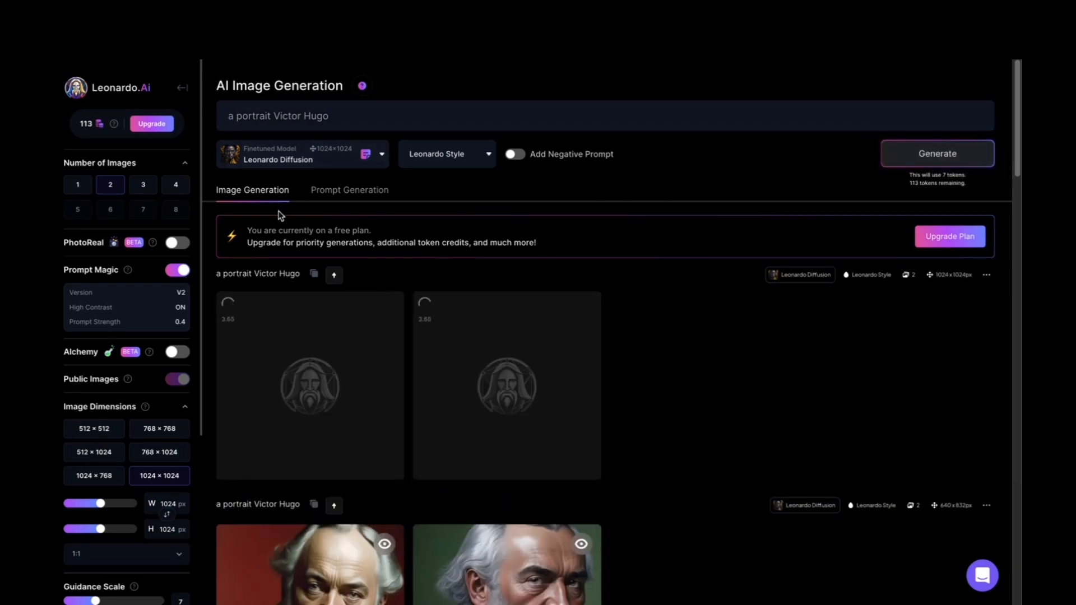
Open the second 1024 × 1024 portrait and download it into the vid folder under its suggested name.
scroll(172, 394, "down", 1)
scroll(172, 394, "down", 4)
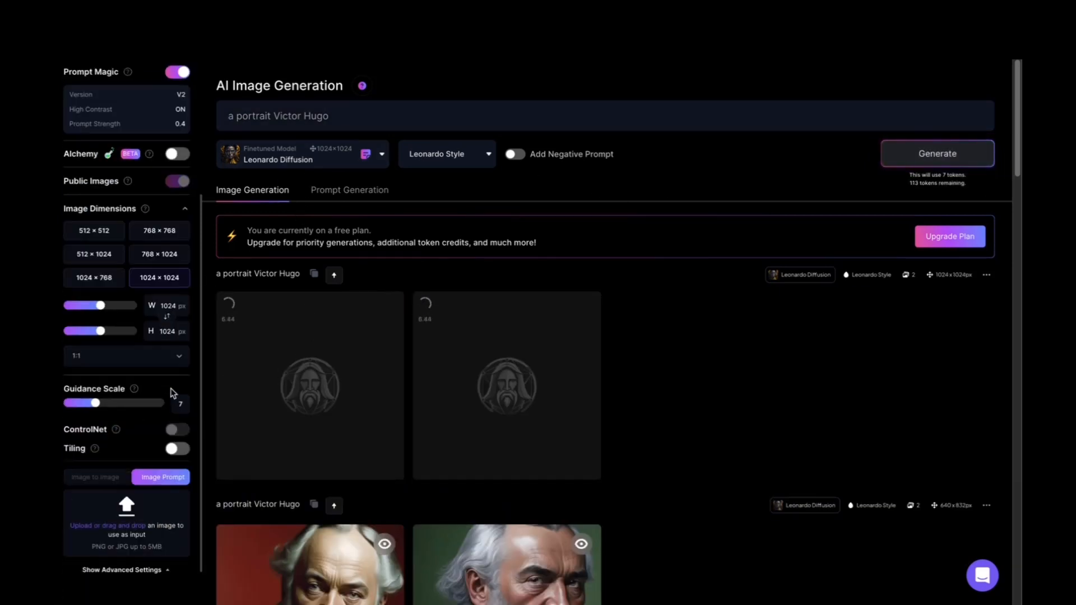
scroll(119, 364, "up", 5)
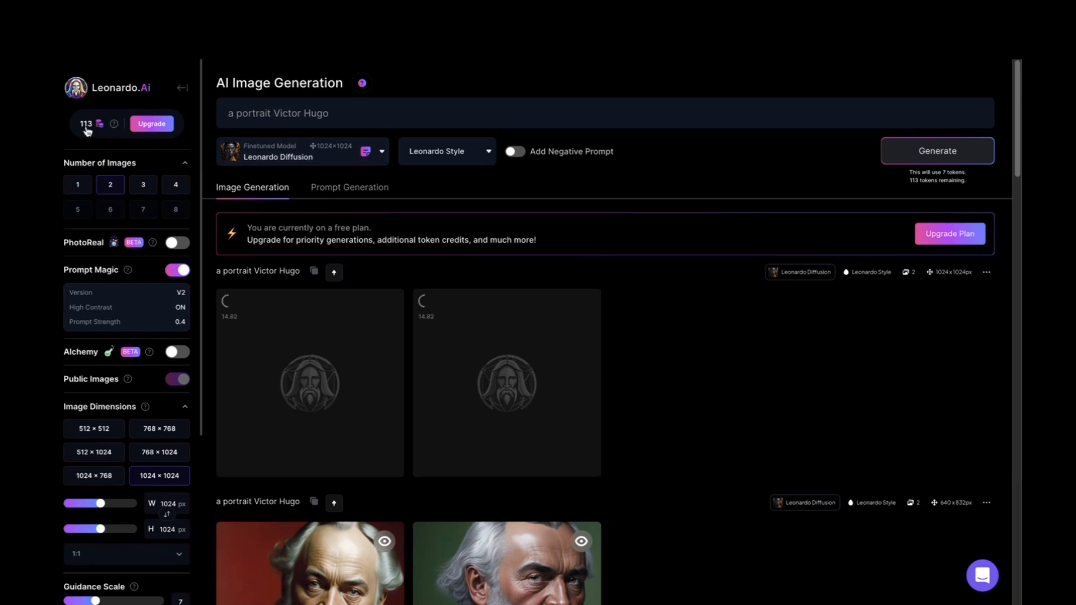
scroll(470, 306, "down", 2)
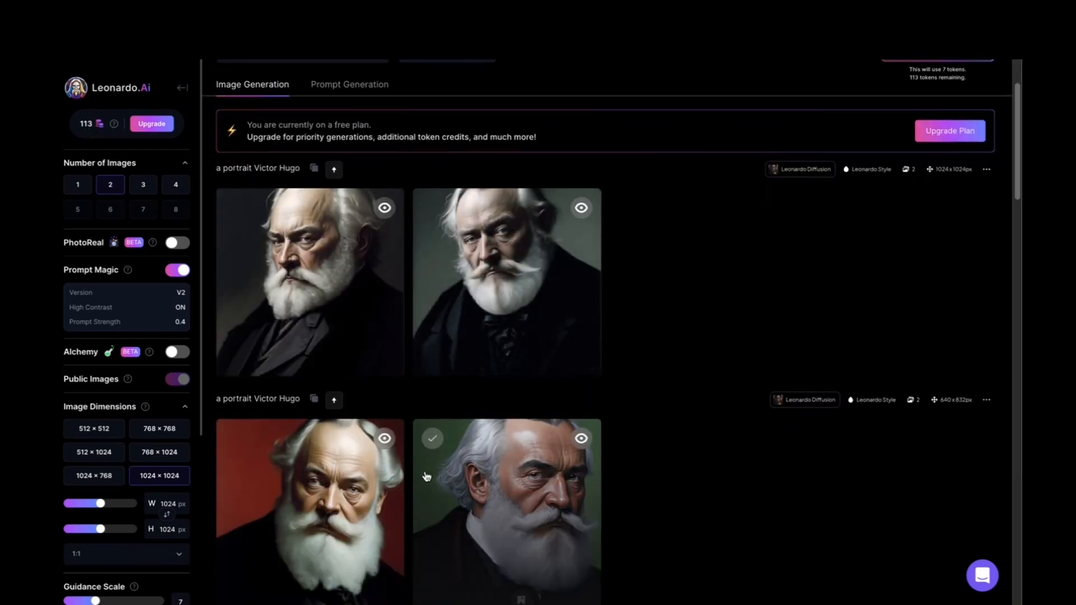
left_click(513, 250)
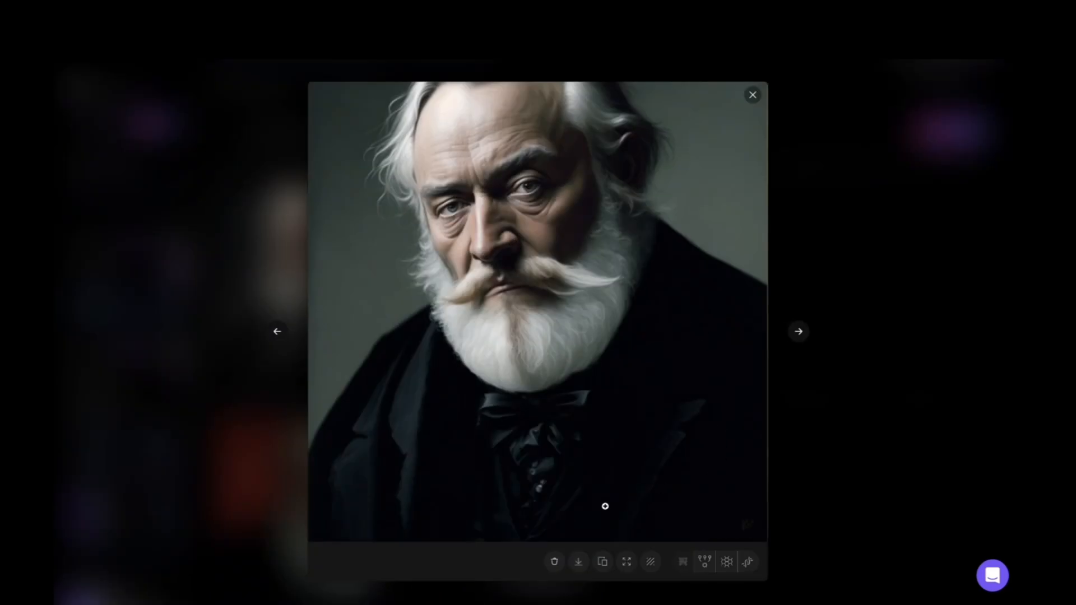
left_click(578, 564)
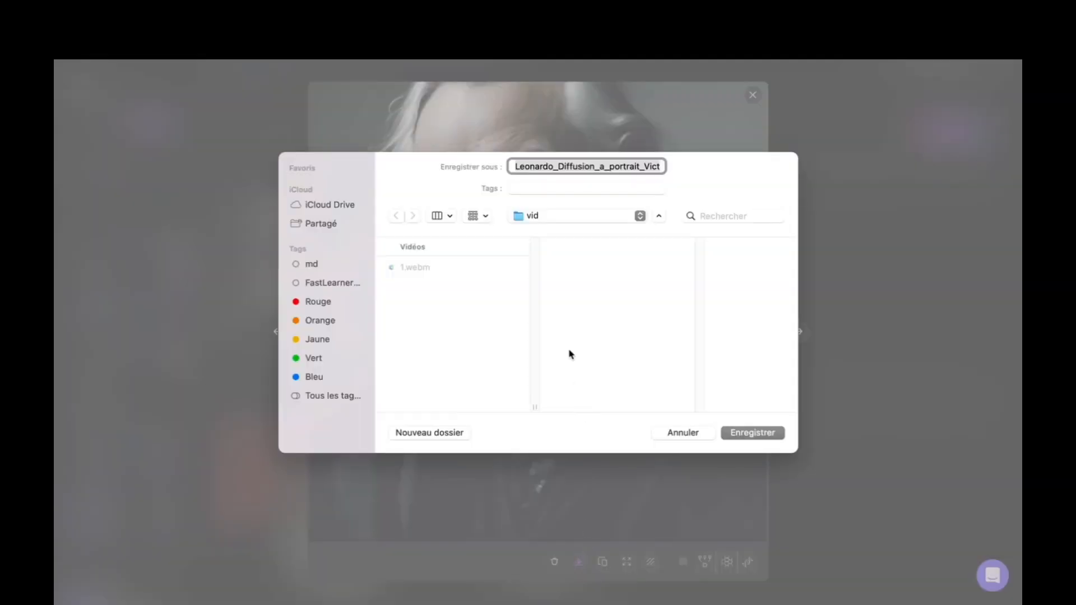
left_click(771, 435)
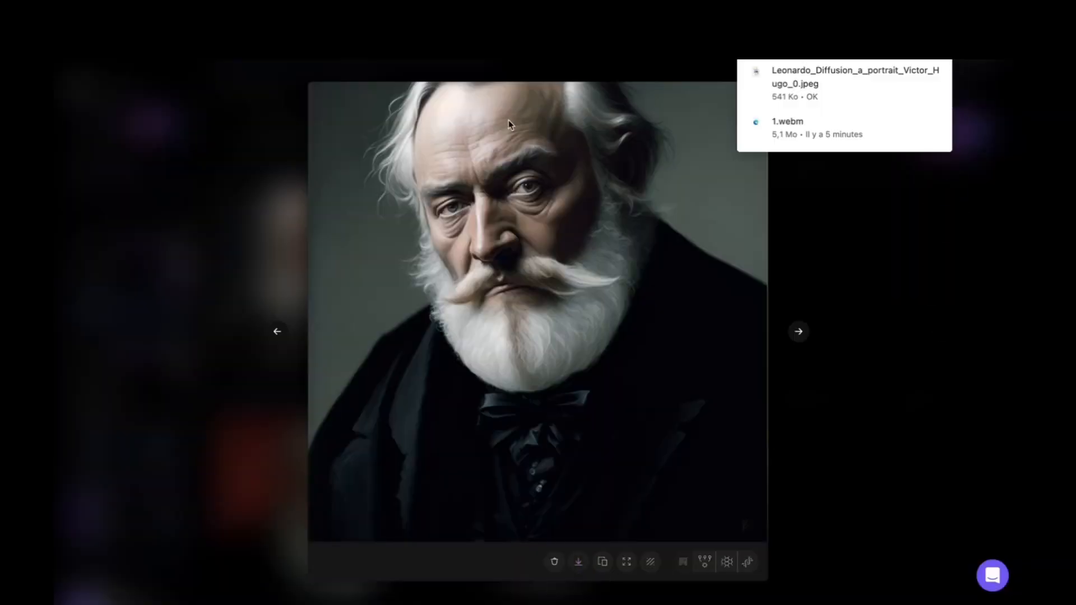
left_click(232, 148)
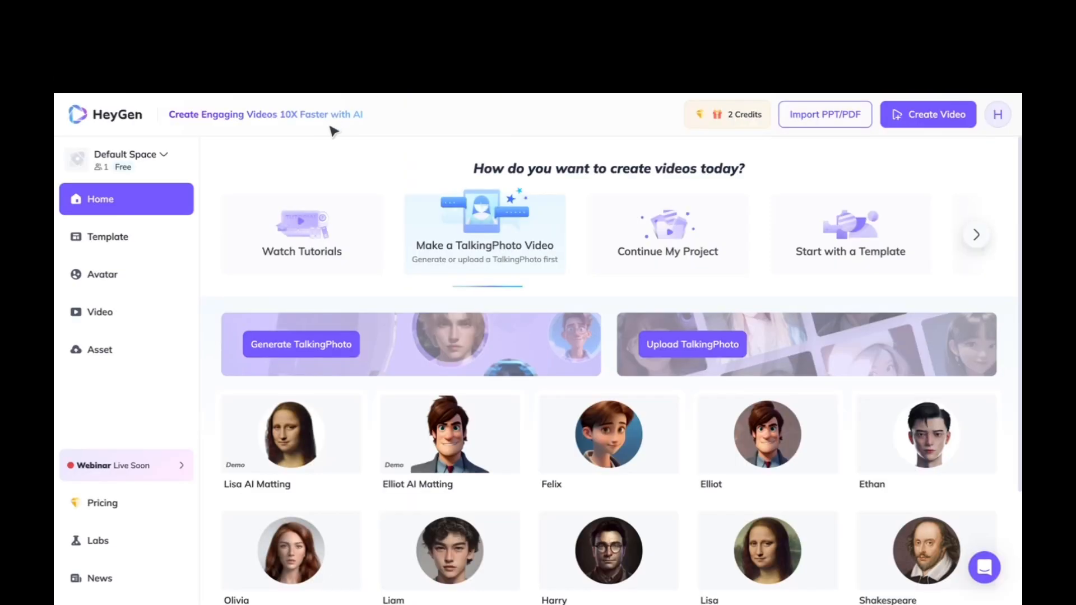
Switch to HeyGen and show the TalkingPhoto avatars under My Avatar on the Avatar page.
scroll(290, 158, "down", 1)
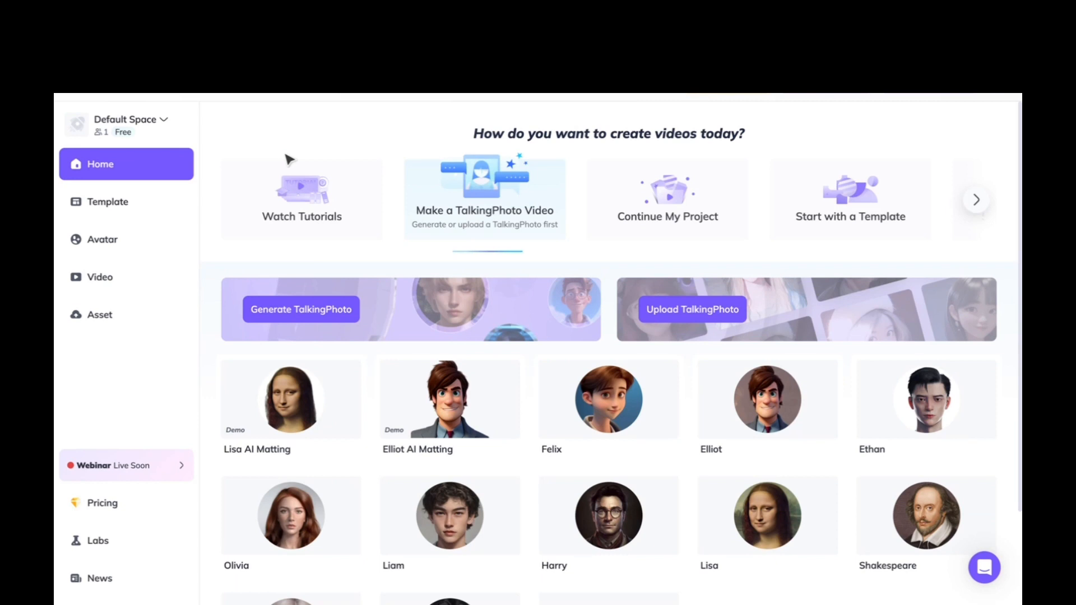
left_click(109, 243)
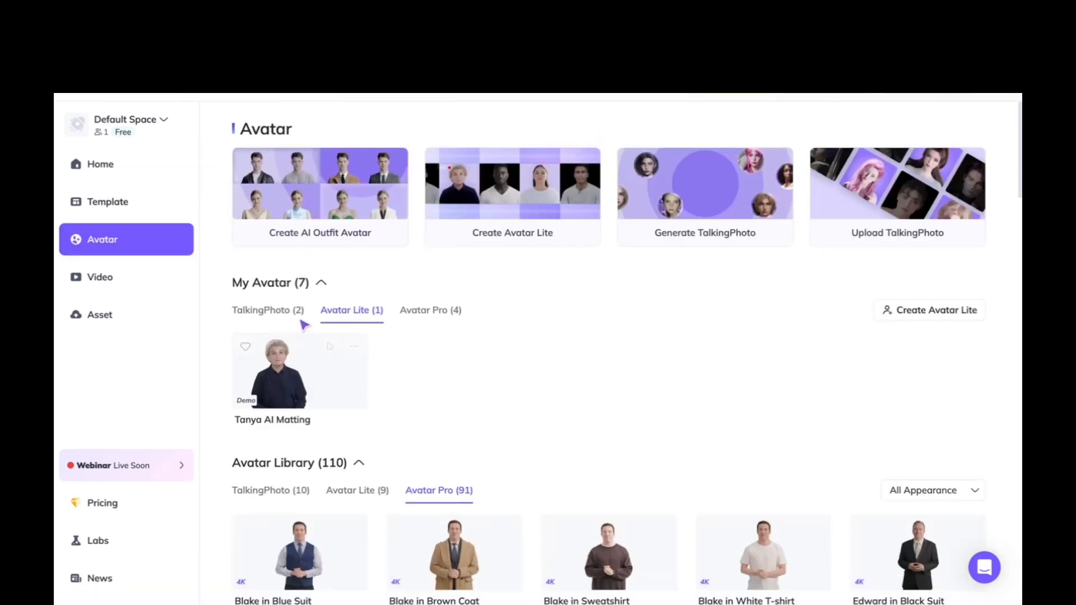
left_click(248, 314)
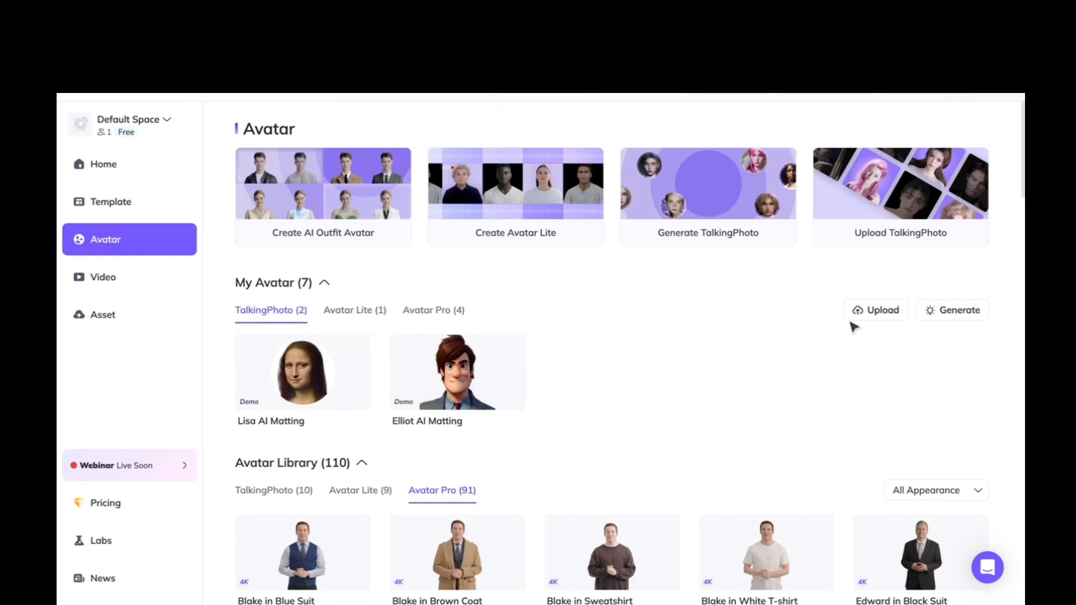
Open the newly uploaded Victor Hugo TalkingPhoto and start editing its avatar settings.
mouse_move(292, 397)
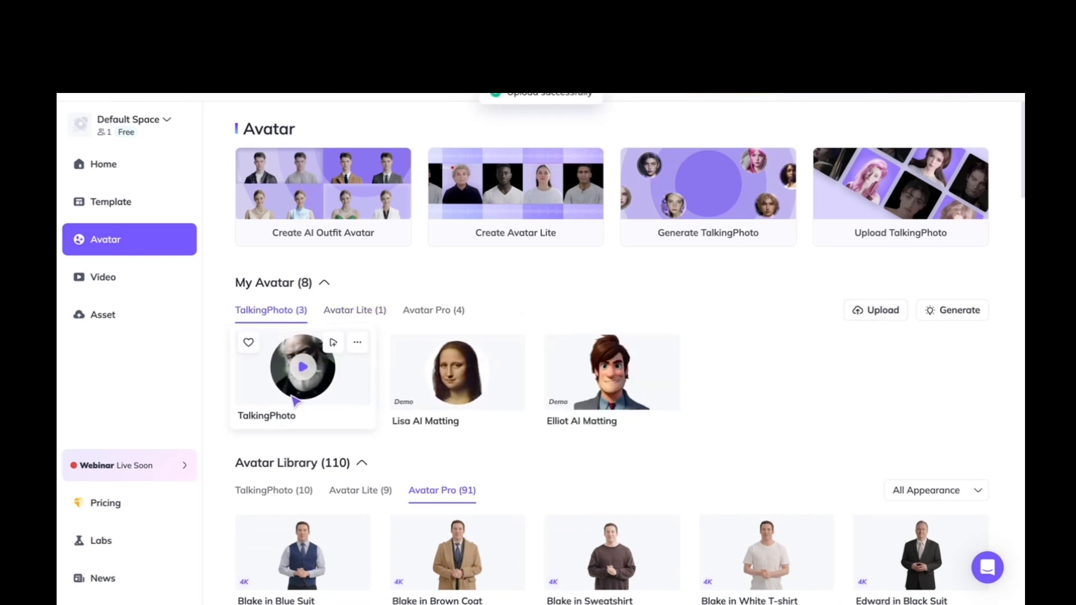
left_click(331, 381)
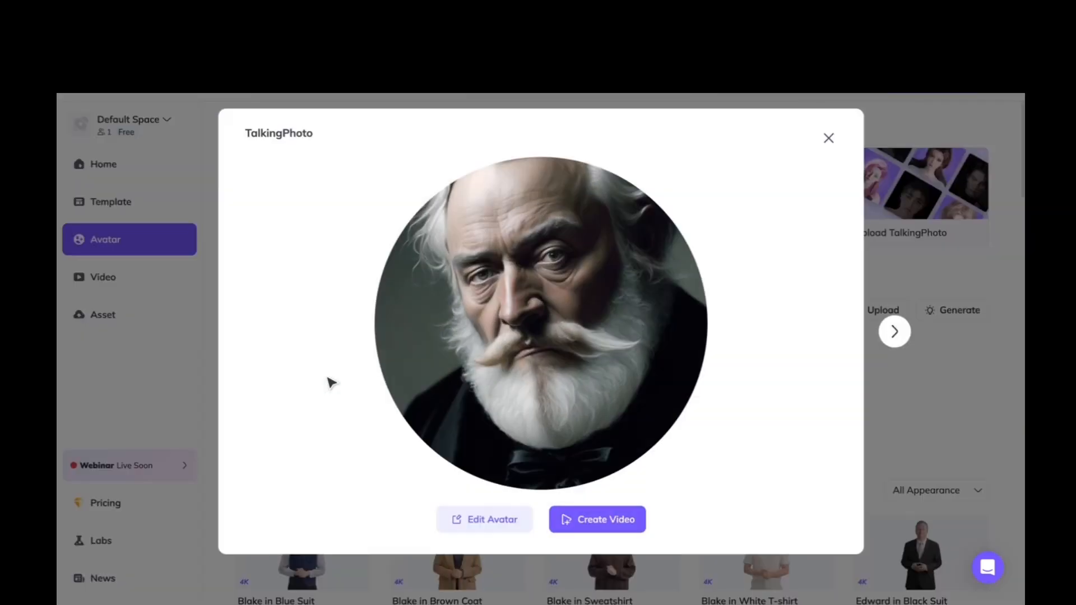
left_click(470, 520)
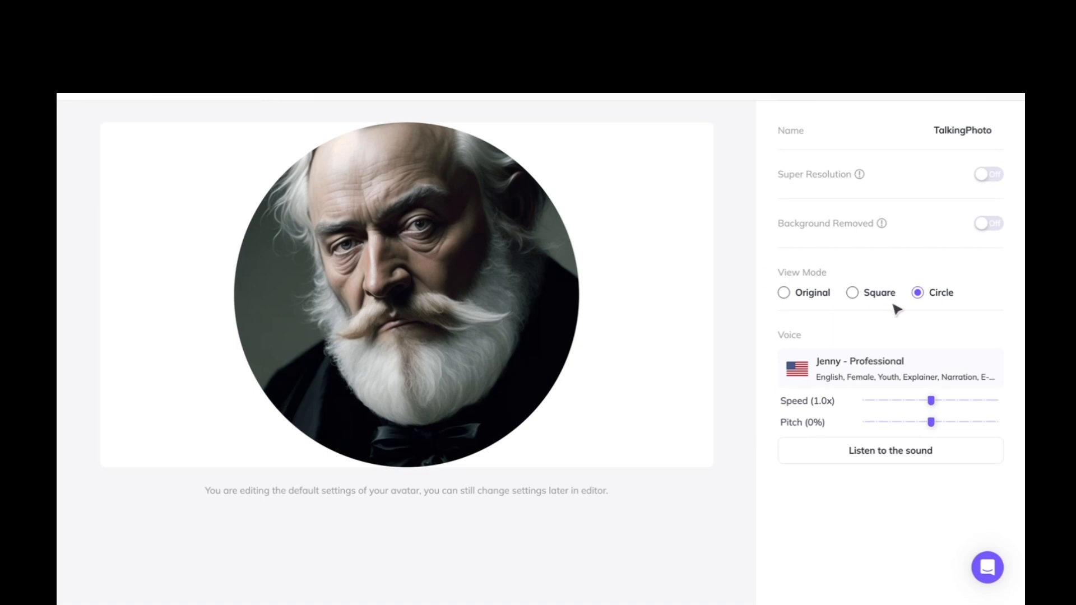
Compare the avatar's view modes and set the view mode to Square.
left_click(798, 293)
left_click(853, 292)
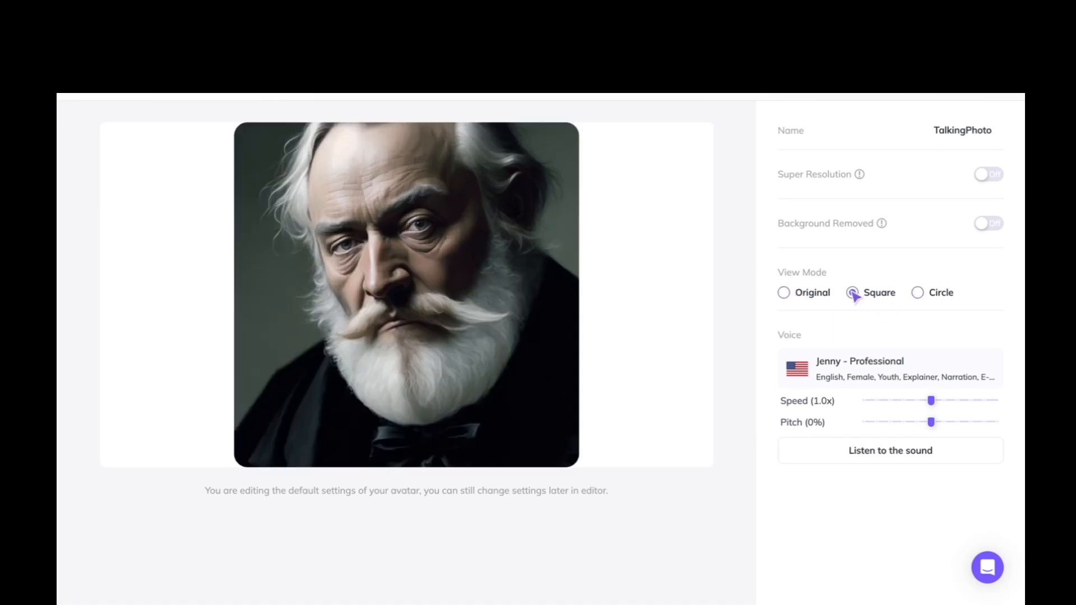
left_click(919, 293)
left_click(854, 294)
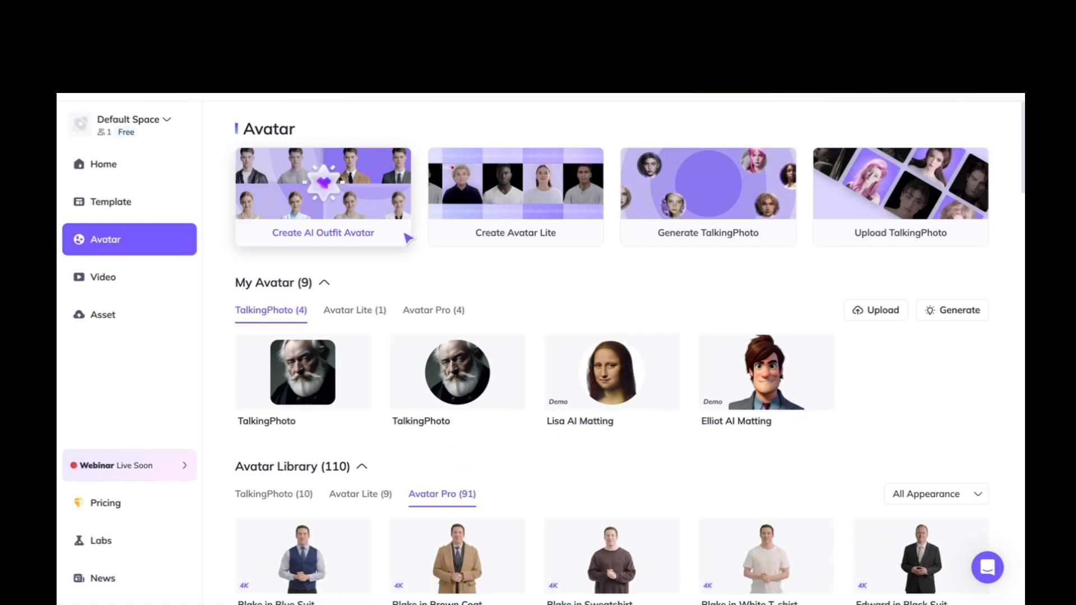
Open the square Victor Hugo TalkingPhoto from My Avatar and create a portrait-format video from it.
left_click(357, 341)
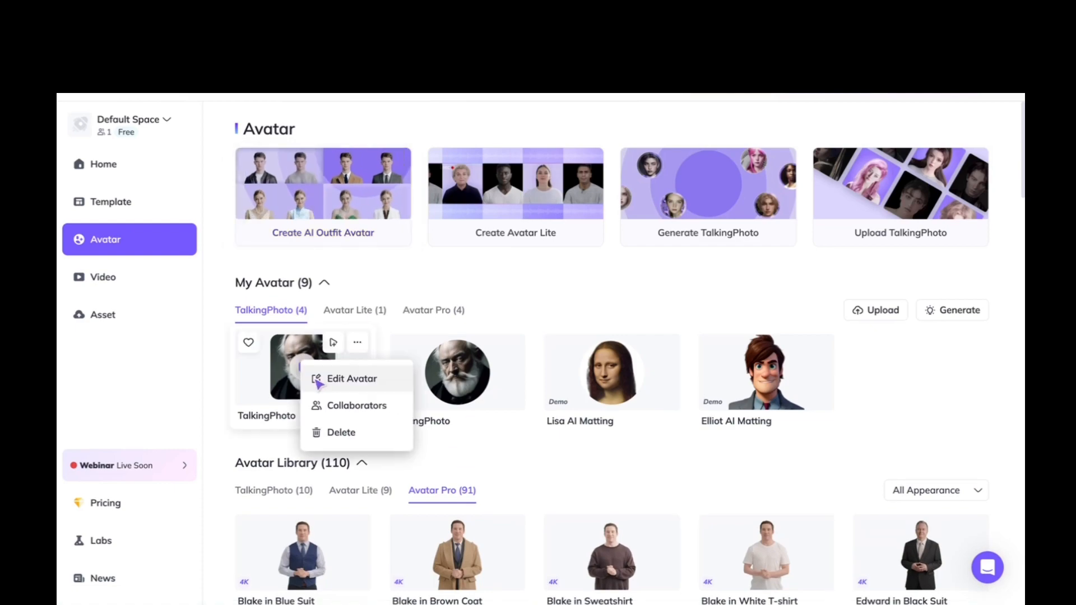
left_click(338, 377)
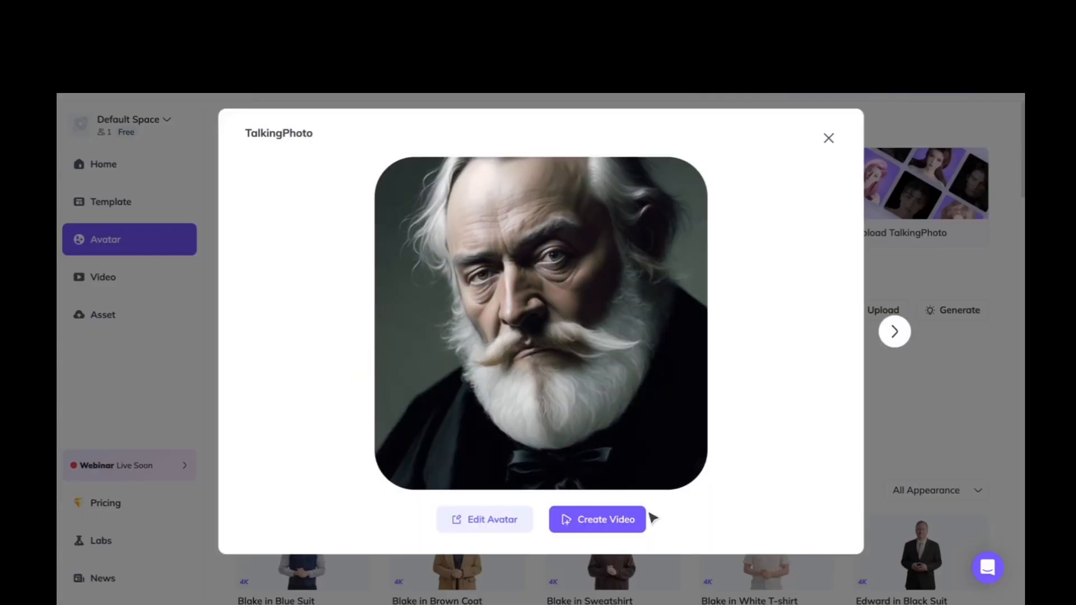
left_click(629, 519)
left_click(665, 430)
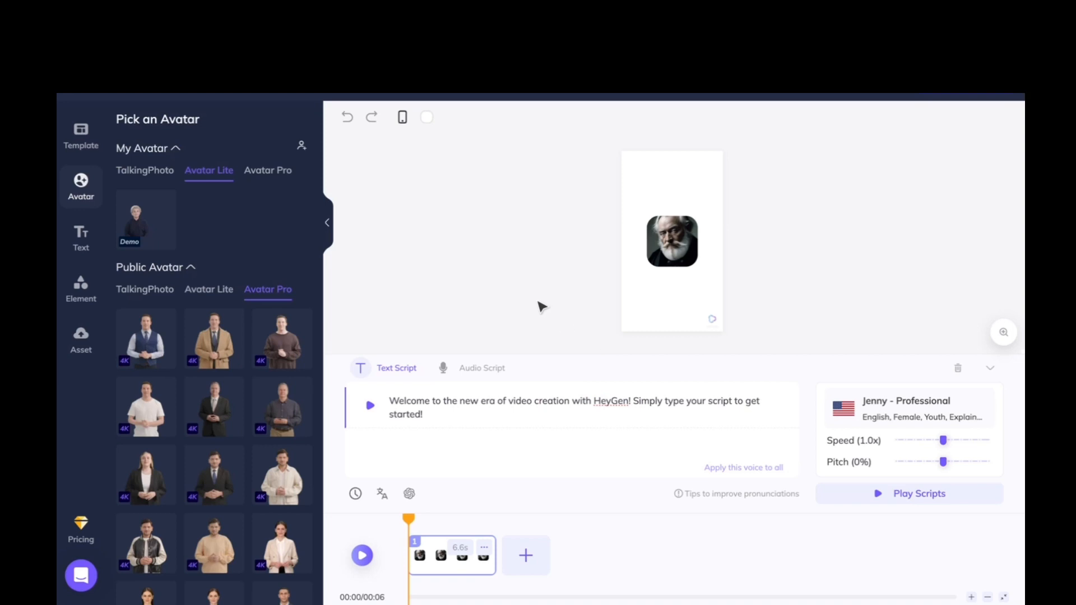
Enlarge the Victor Hugo avatar to span the portrait canvas's width and place it around the vertical middle.
left_click(683, 231)
left_click_drag(647, 214, 666, 175)
left_click_drag(672, 195, 627, 157)
left_click_drag(699, 238, 750, 378)
mouse_move(660, 244)
left_mouse_down()
mouse_move(628, 254)
mouse_move(656, 262)
left_mouse_up()
left_click(609, 261)
left_click_drag(678, 227, 689, 207)
left_click_drag(811, 133, 665, 179)
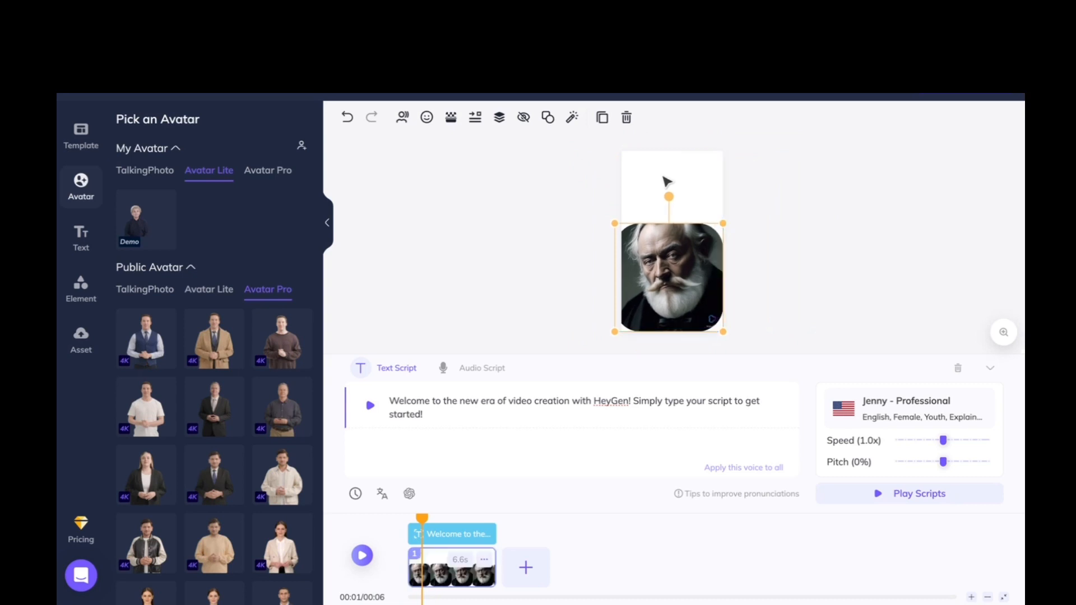
left_click_drag(681, 266, 676, 219)
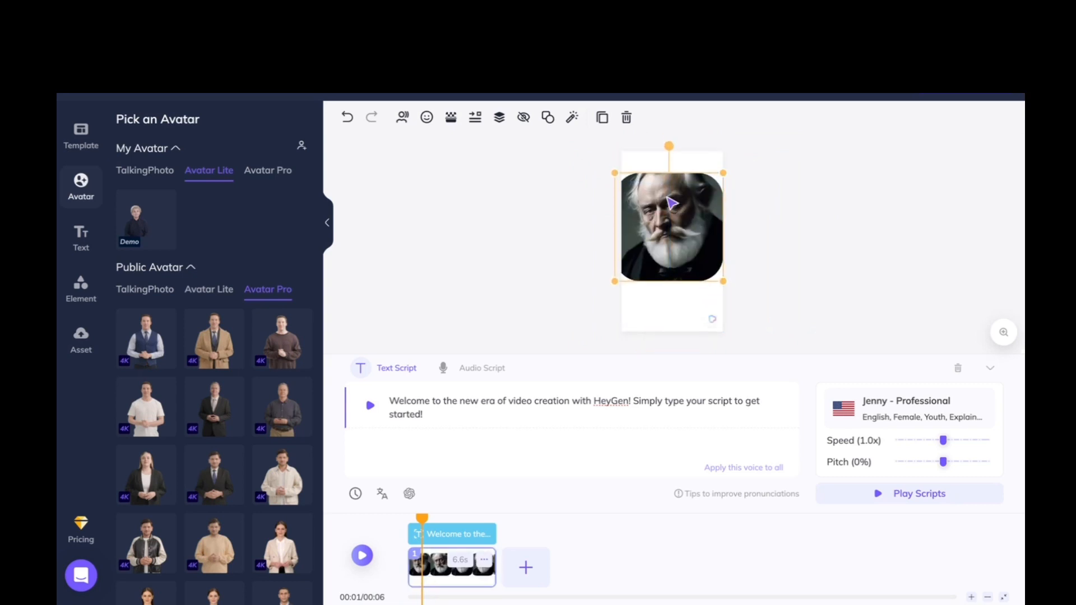
left_click_drag(666, 220, 665, 220)
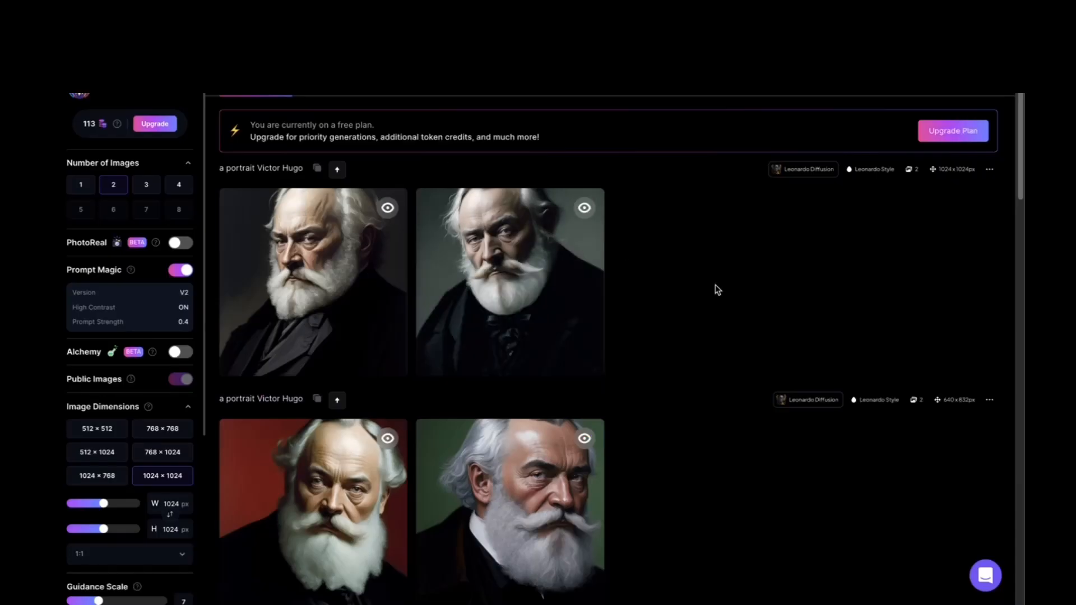
Switch to Leonardo.Ai, set the aspect ratio to 16:9 and generate the Victor Hugo portraits again.
scroll(193, 385, "down", 5)
left_click(182, 312)
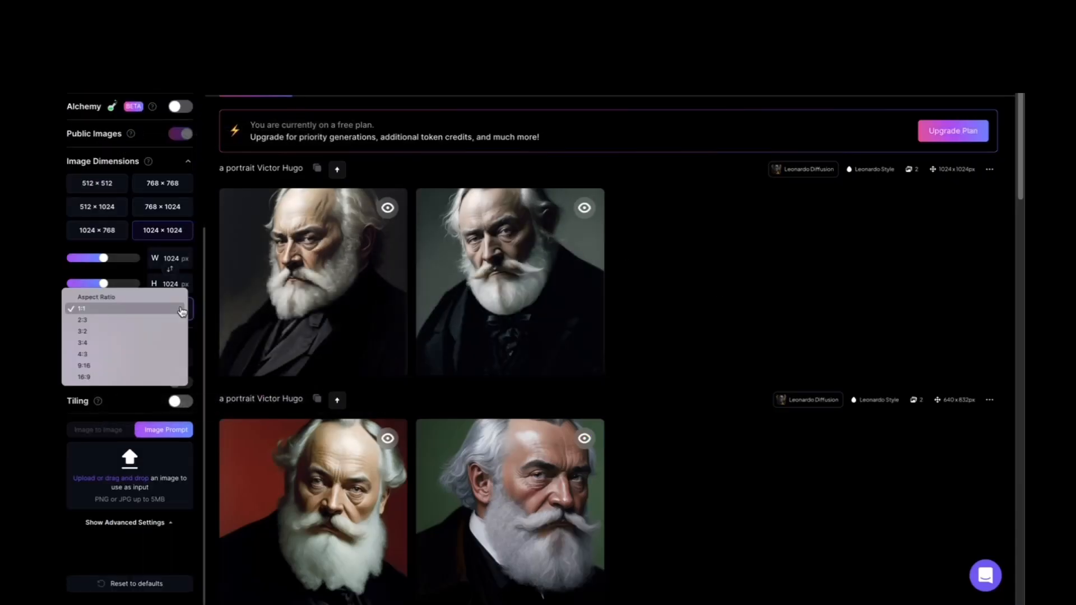
left_click(147, 379)
scroll(332, 265, "up", 2)
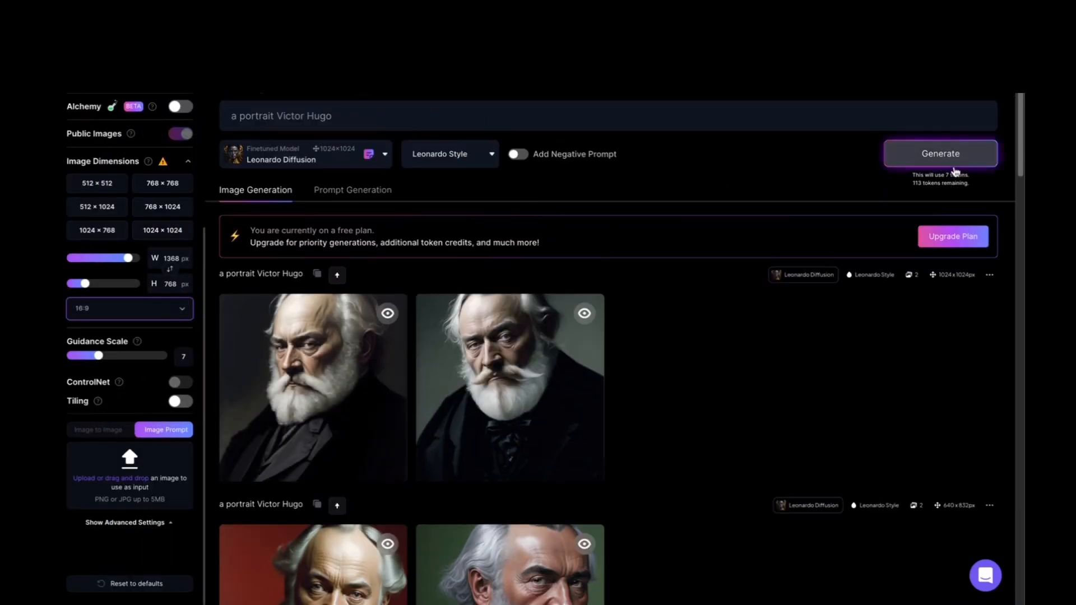
left_click(940, 153)
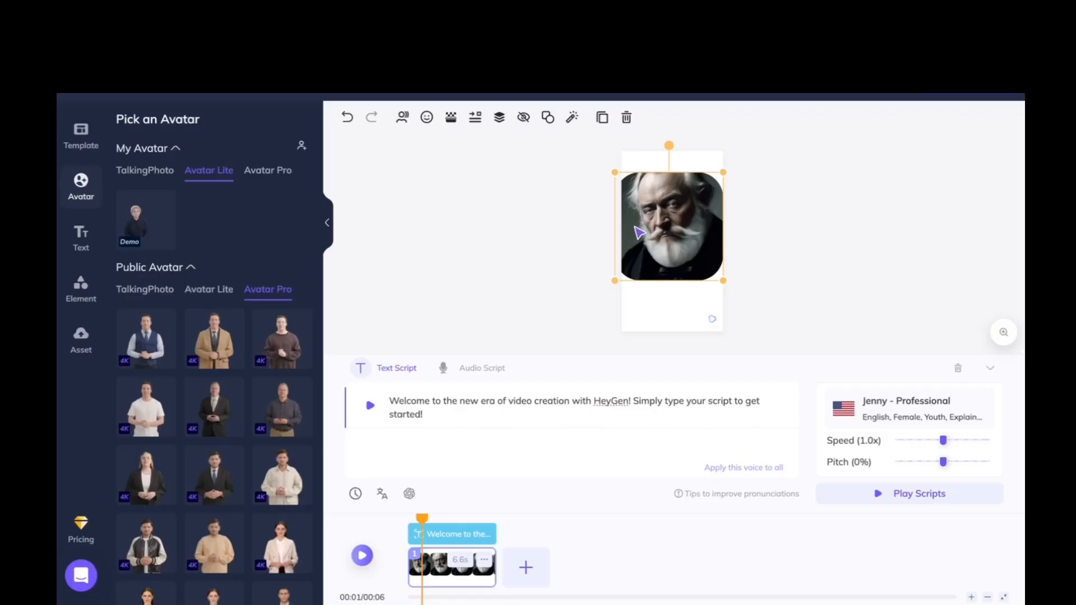
Switch to HeyGen, remove the avatar from the canvas and delete the square Victor Hugo TalkingPhoto from My Avatar.
key("Delete")
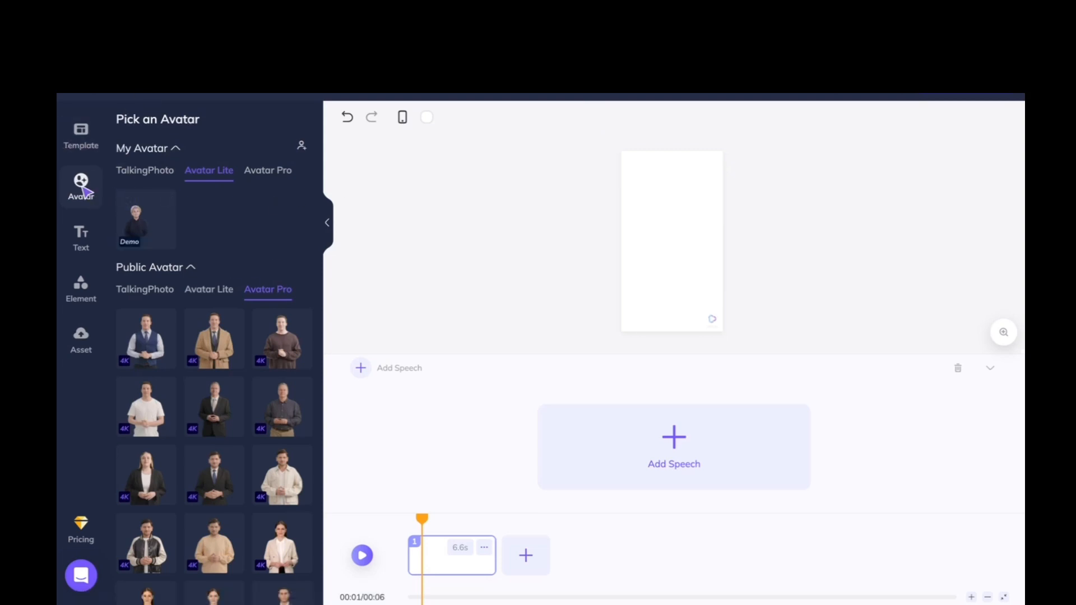
left_click(144, 171)
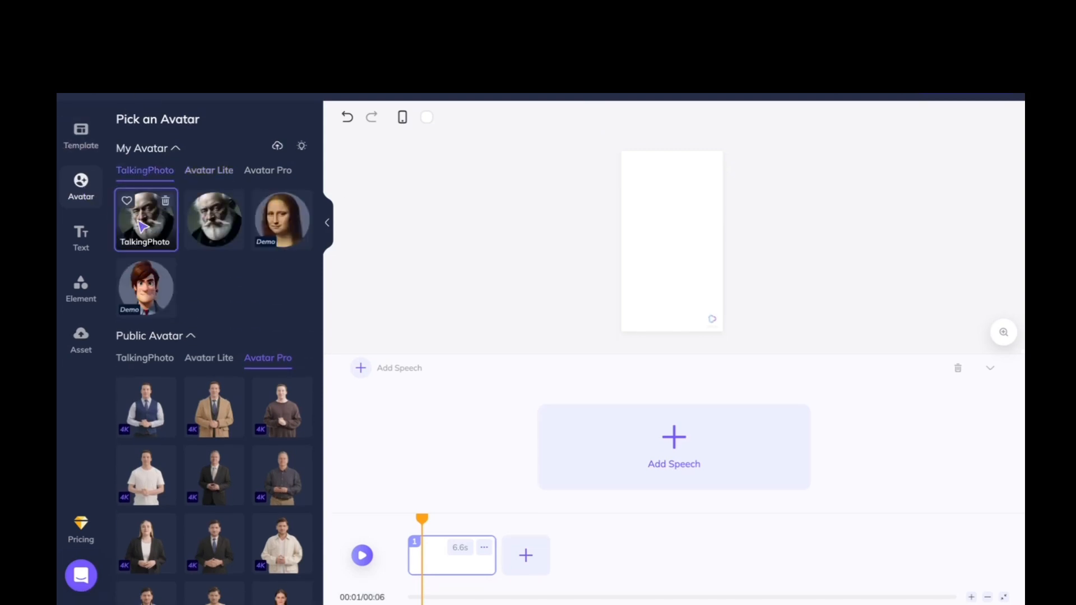
left_click(168, 204)
left_click(654, 360)
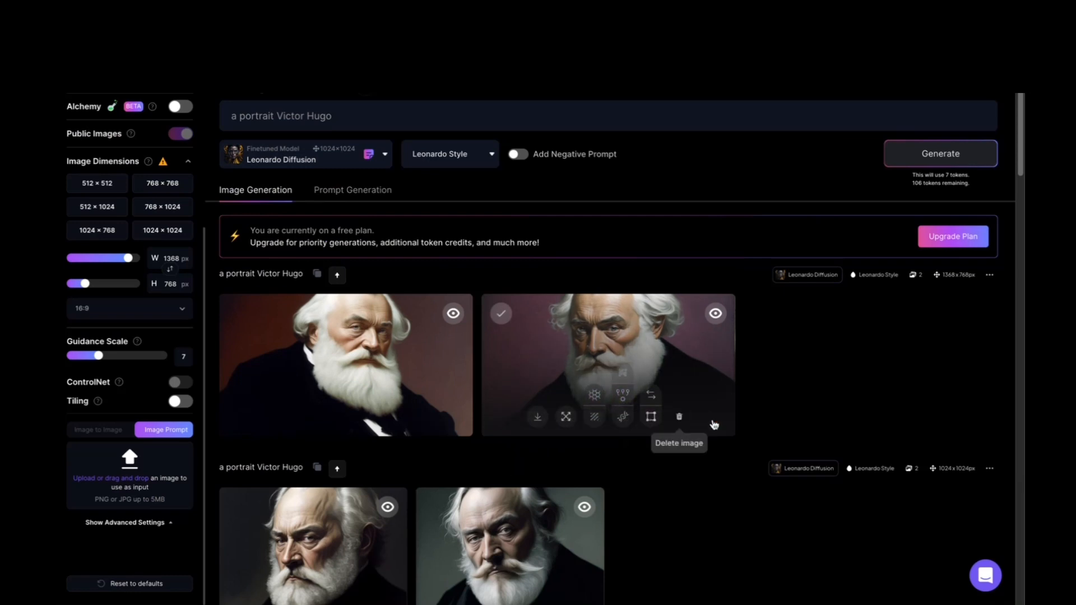
Switch to Leonardo.Ai and examine the second 1368 × 768 Victor Hugo portrait enlarged.
scroll(673, 364, "down", 1)
left_click(642, 297)
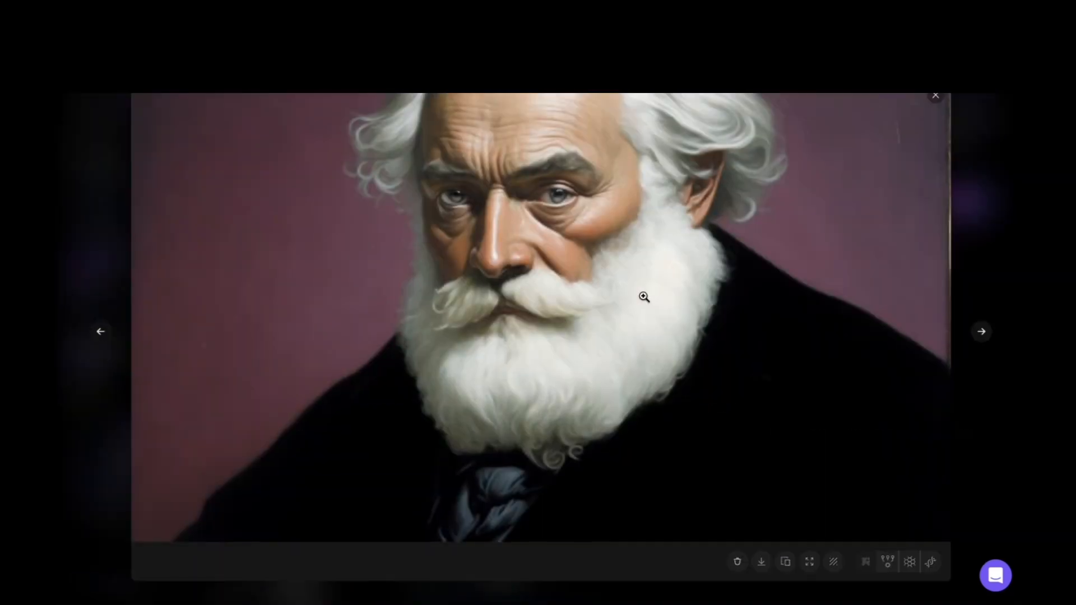
left_click(597, 308)
left_click(597, 308)
key("Escape")
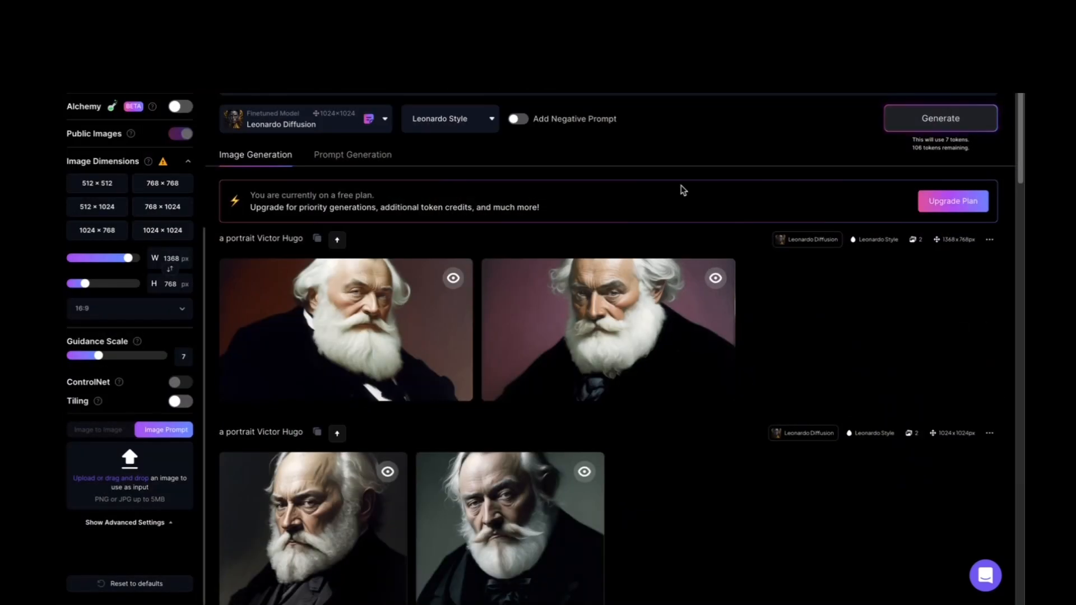
left_click(671, 310)
key("Escape")
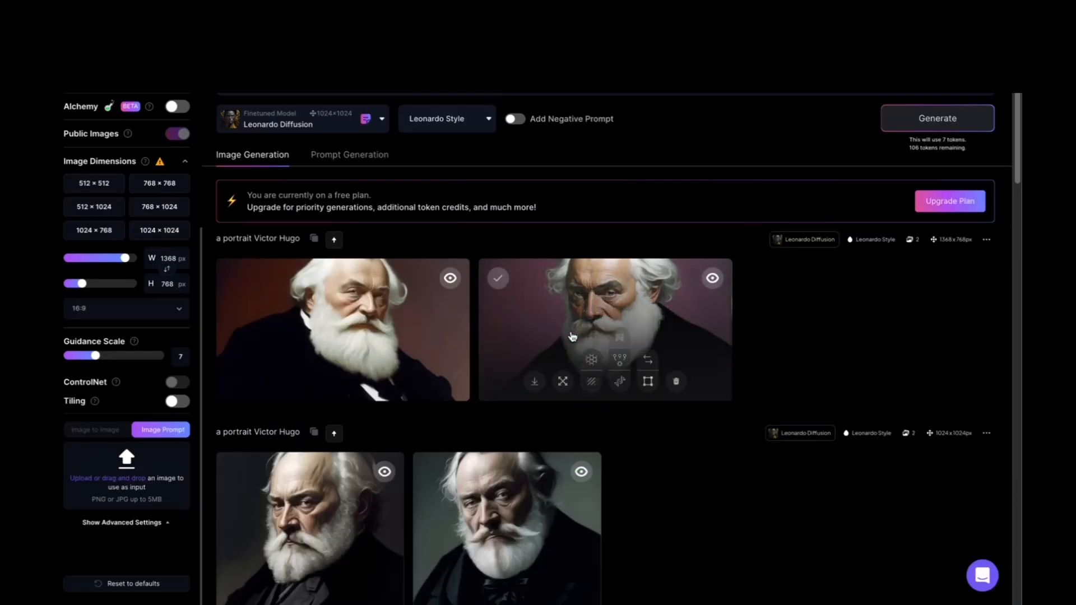
Change the prompt to "a portrait Victor Hugo in face" and generate the images.
scroll(572, 337, "down", 4)
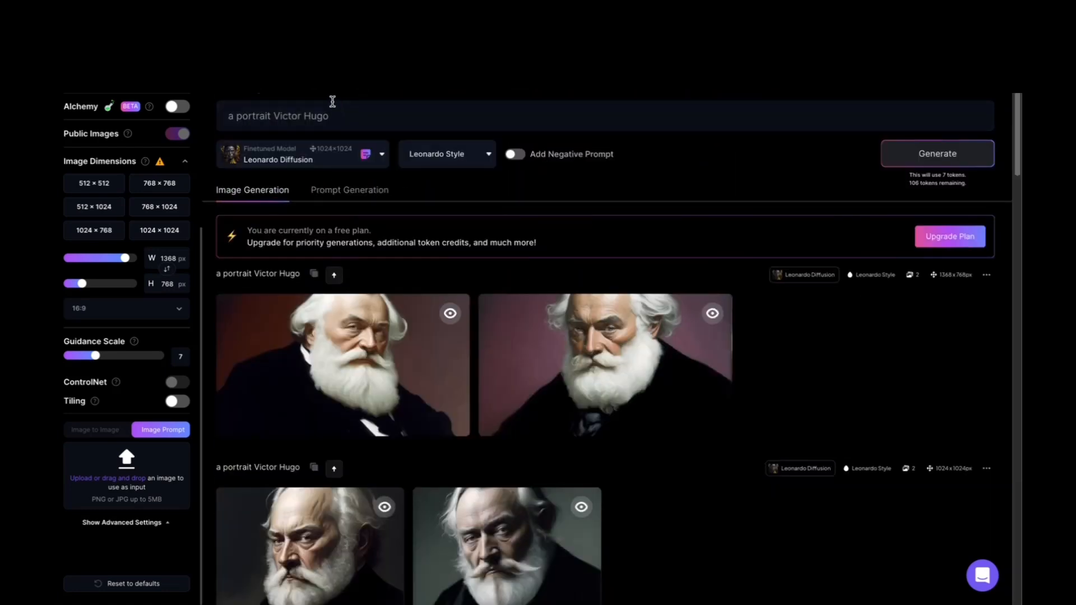
left_click(352, 123)
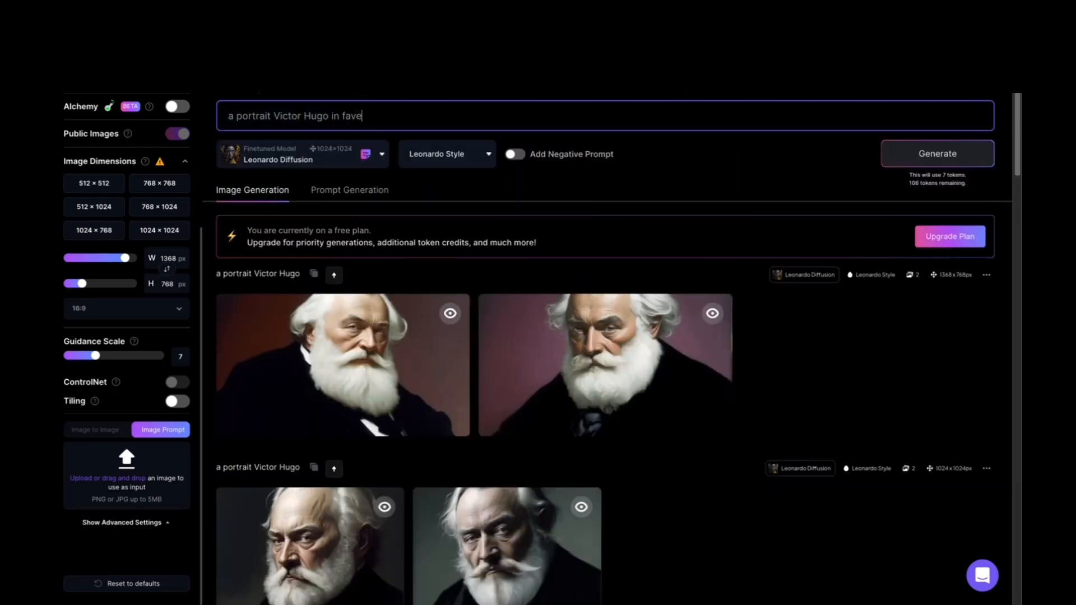
left_click(919, 154)
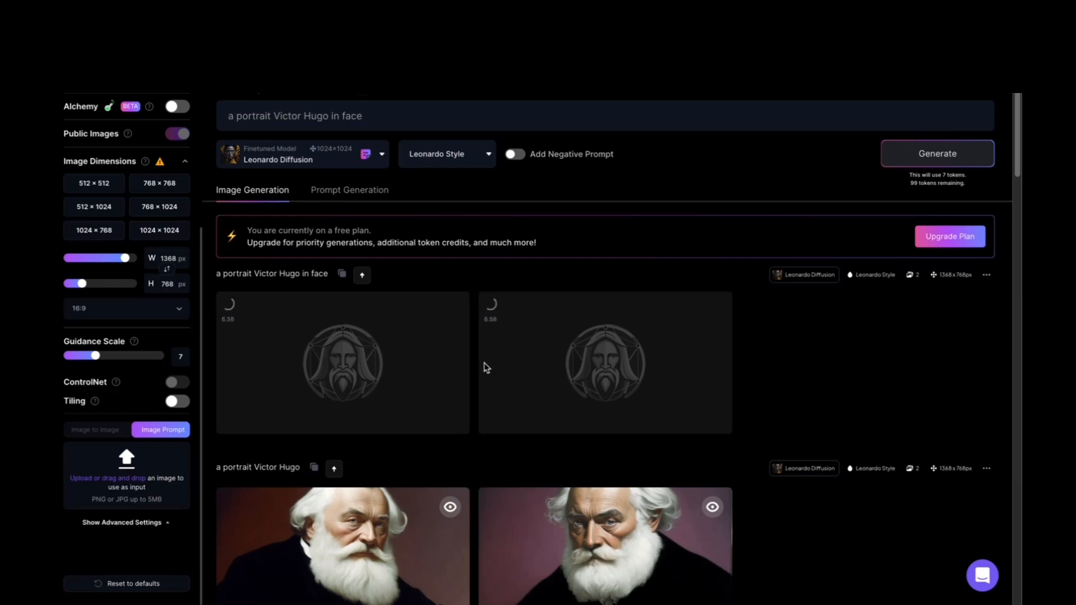
Set the aspect ratio to 9:16 and generate the "a portrait Victor Hugo in face" images again.
left_click(178, 312)
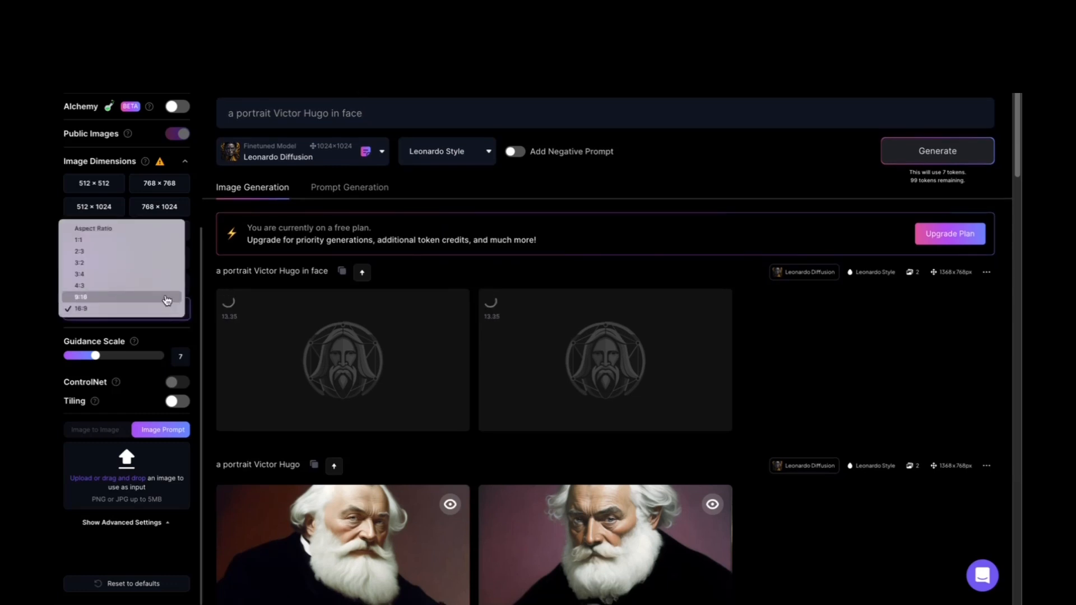
left_click(167, 298)
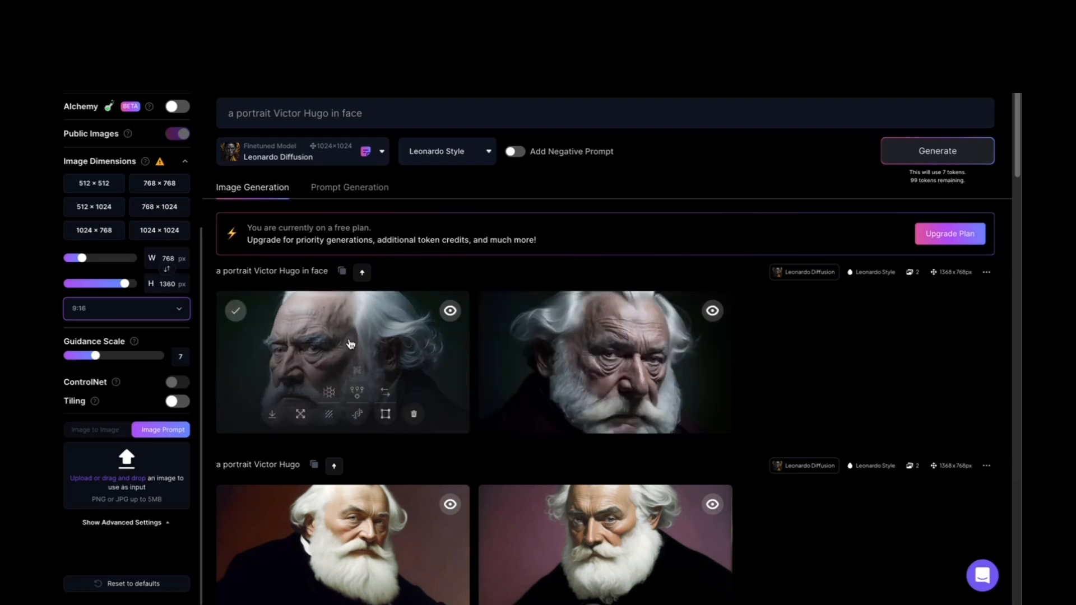
left_click(947, 157)
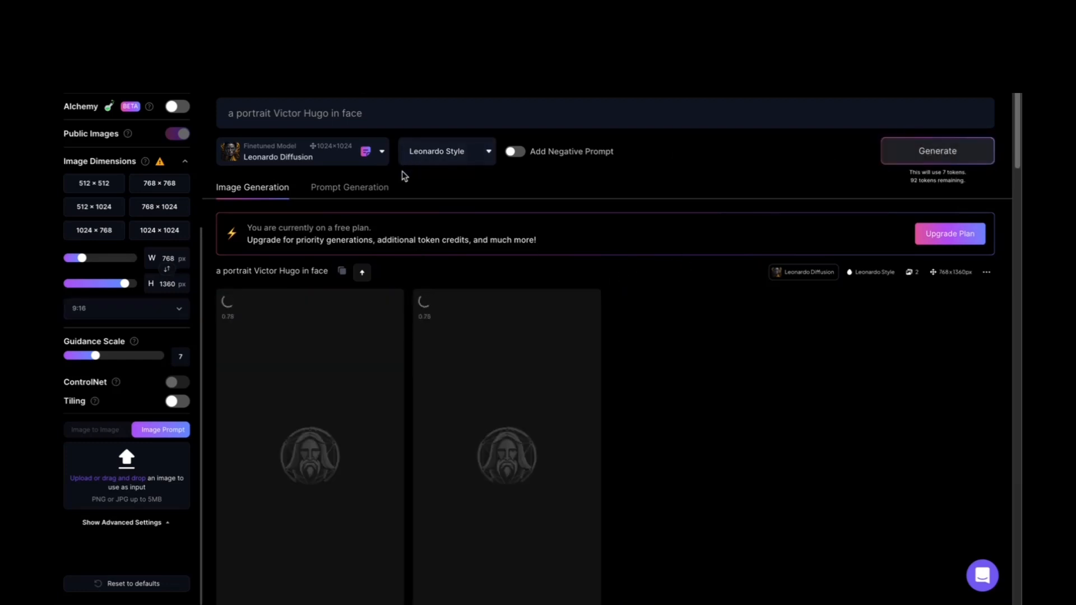
Examine the two 1368 × 768 "in face" portraits enlarged, one after the other.
scroll(409, 224, "down", 10)
scroll(412, 231, "up", 4)
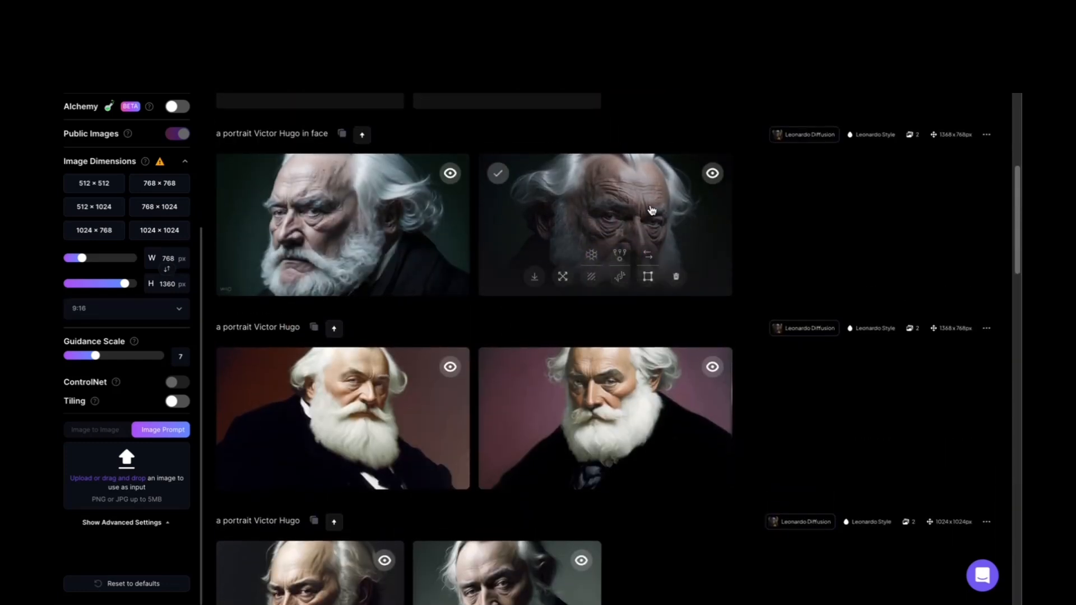
left_click(651, 206)
left_click(651, 206)
left_click(984, 95)
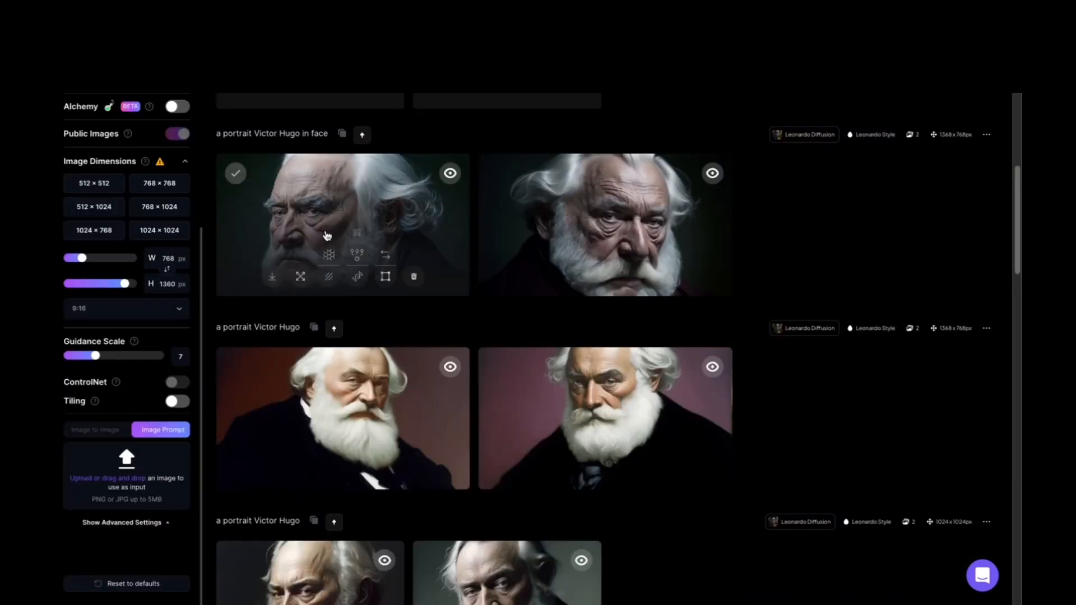
scroll(326, 230, "up", 5)
scroll(327, 280, "down", 8)
scroll(336, 258, "up", 3)
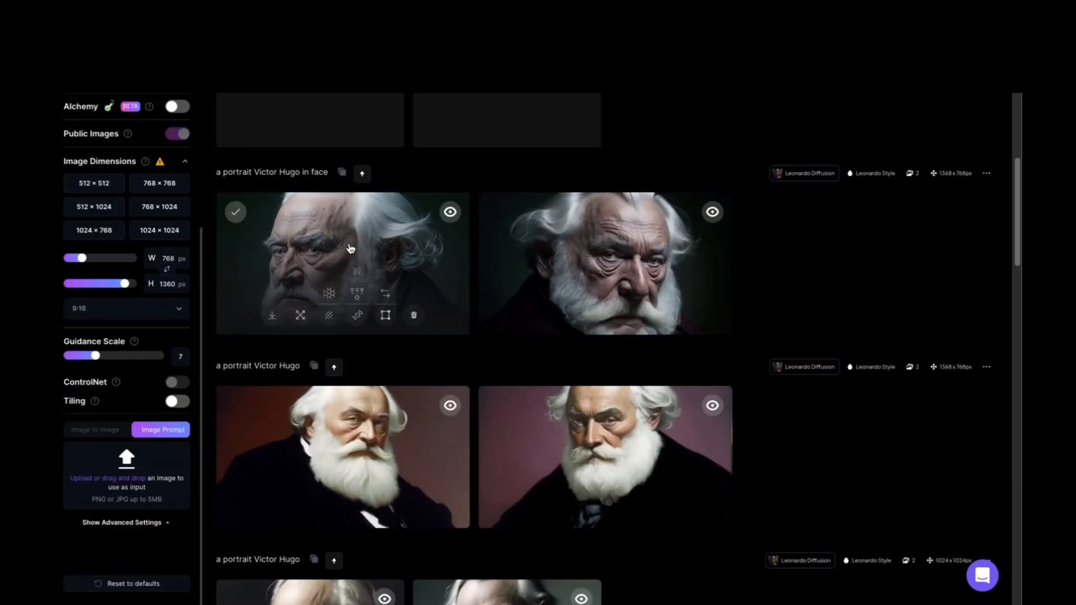
left_click(349, 241)
left_click(350, 241)
left_click(350, 241)
left_click(933, 95)
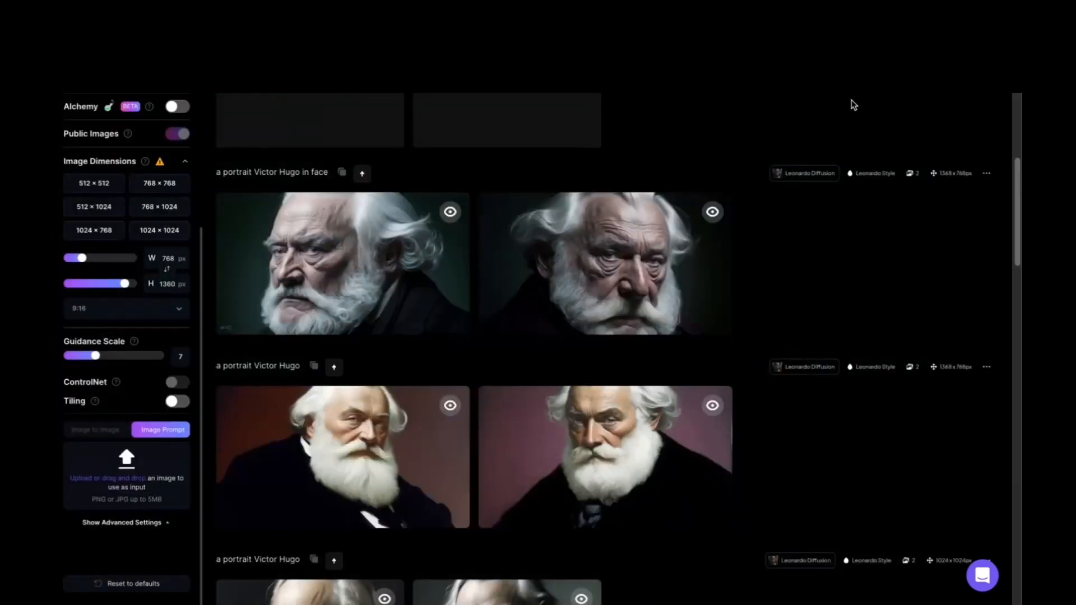
Open the first 768 × 1360 "in face" portrait and examine it enlarged.
scroll(435, 182, "up", 5)
scroll(435, 182, "down", 5)
scroll(437, 185, "up", 4)
scroll(785, 322, "down", 1)
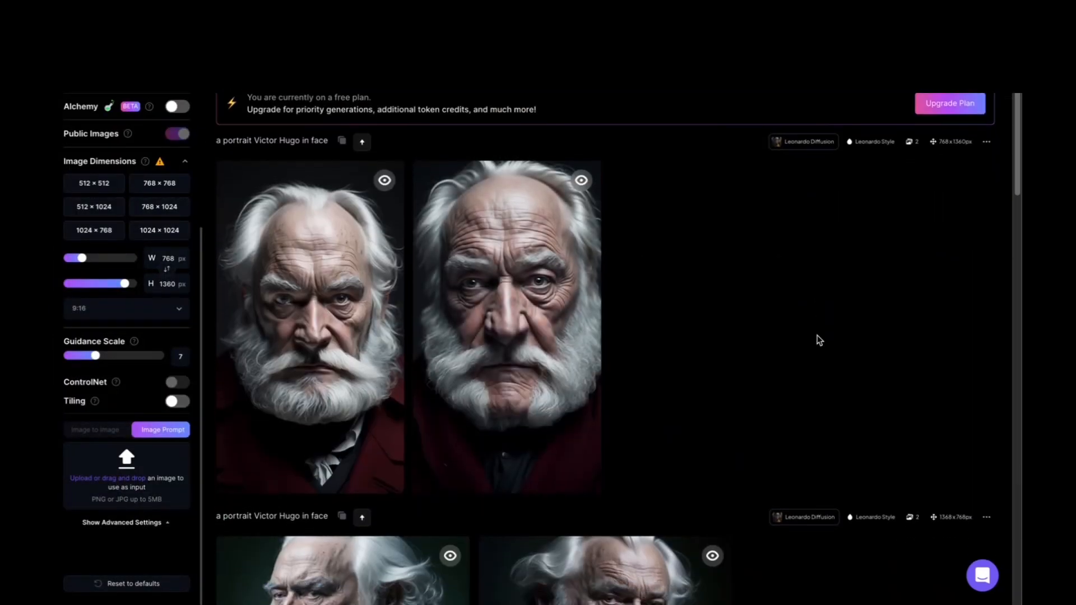
left_click(336, 247)
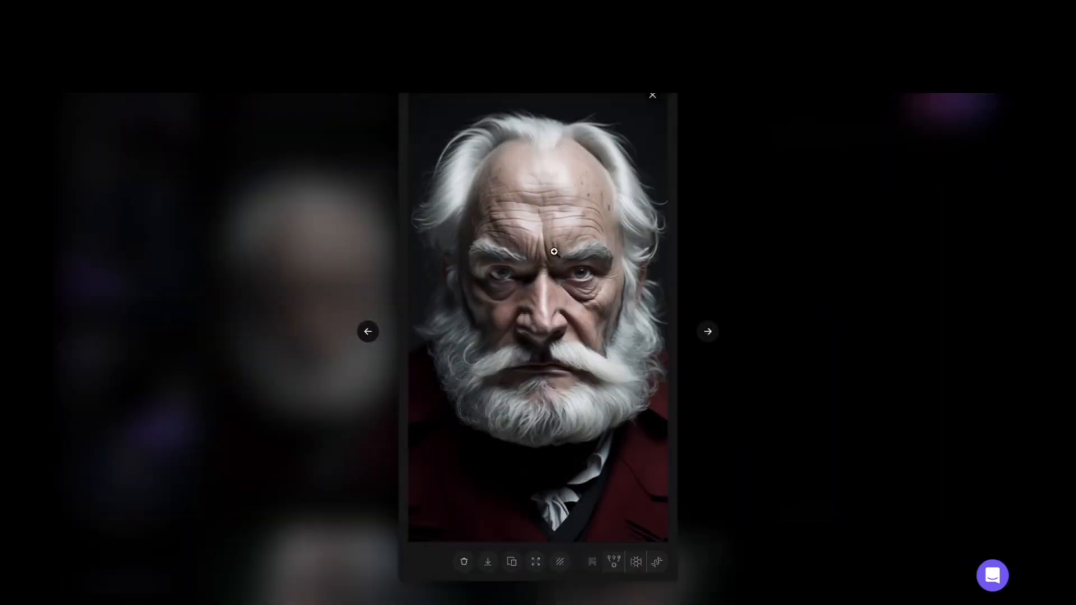
left_click(555, 252)
left_click(819, 258)
left_click(377, 259)
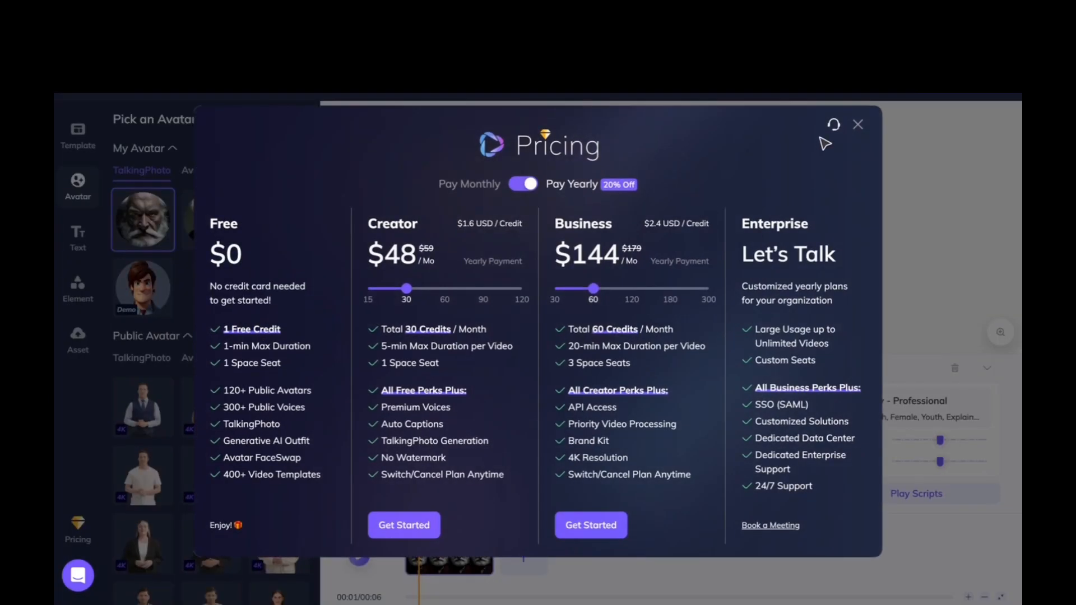
Switch to HeyGen, dismiss the pricing offer and resize the new Victor Hugo avatar to fill the portrait canvas.
left_click(864, 133)
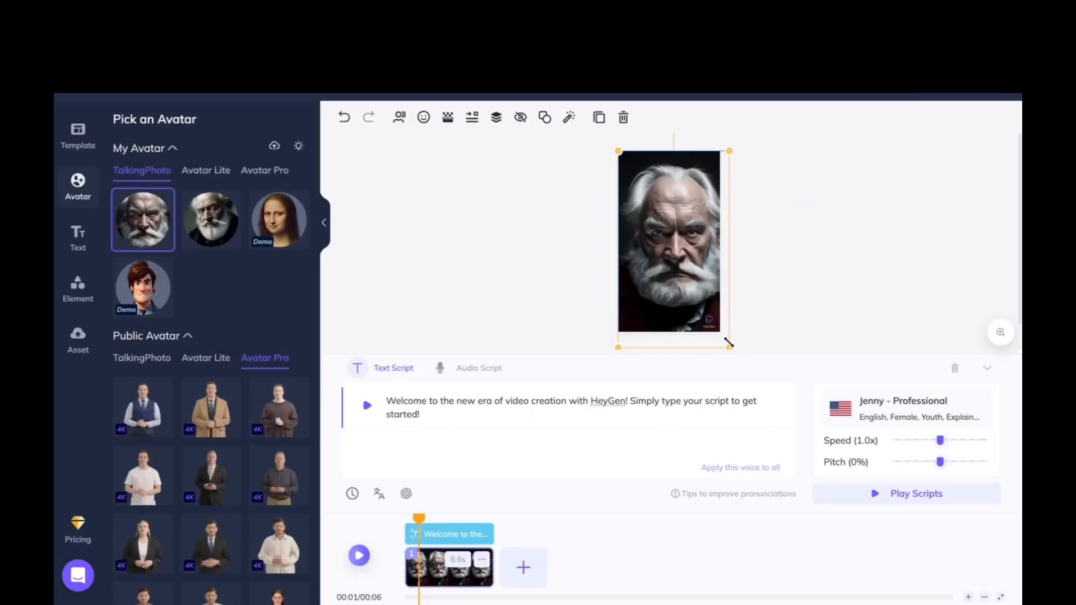
left_click_drag(714, 325, 721, 332)
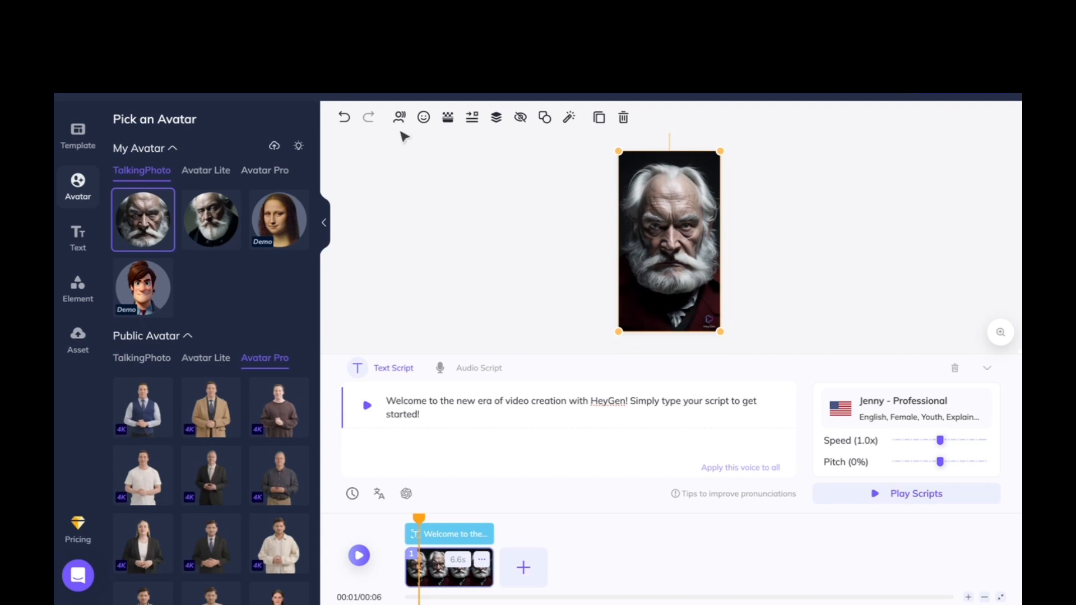
Try removing the background of the Victor Hugo avatar, and undo the background removal.
left_click(568, 118)
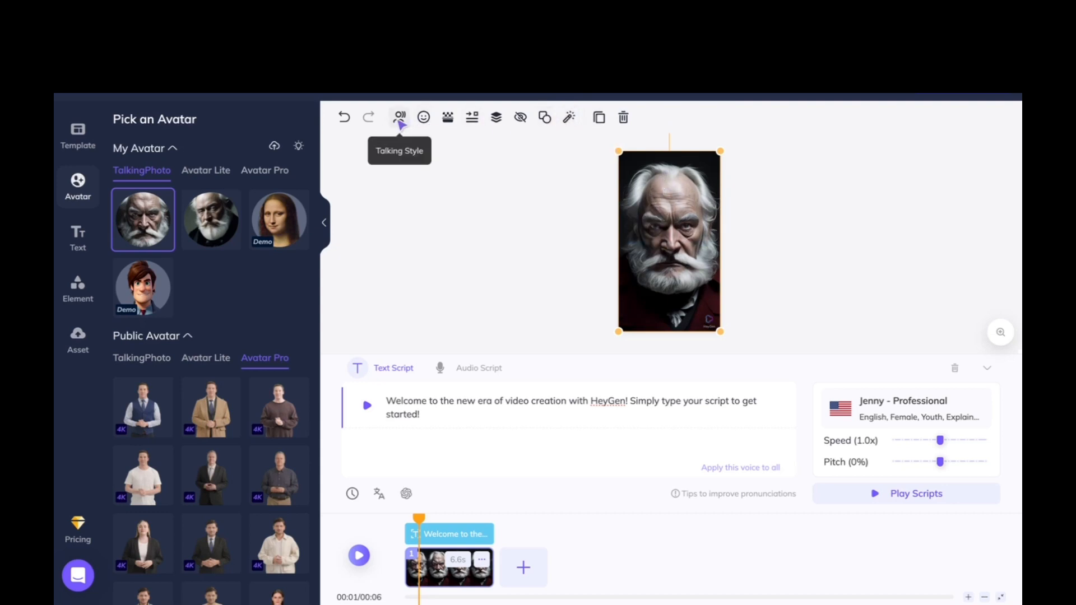
left_click(449, 117)
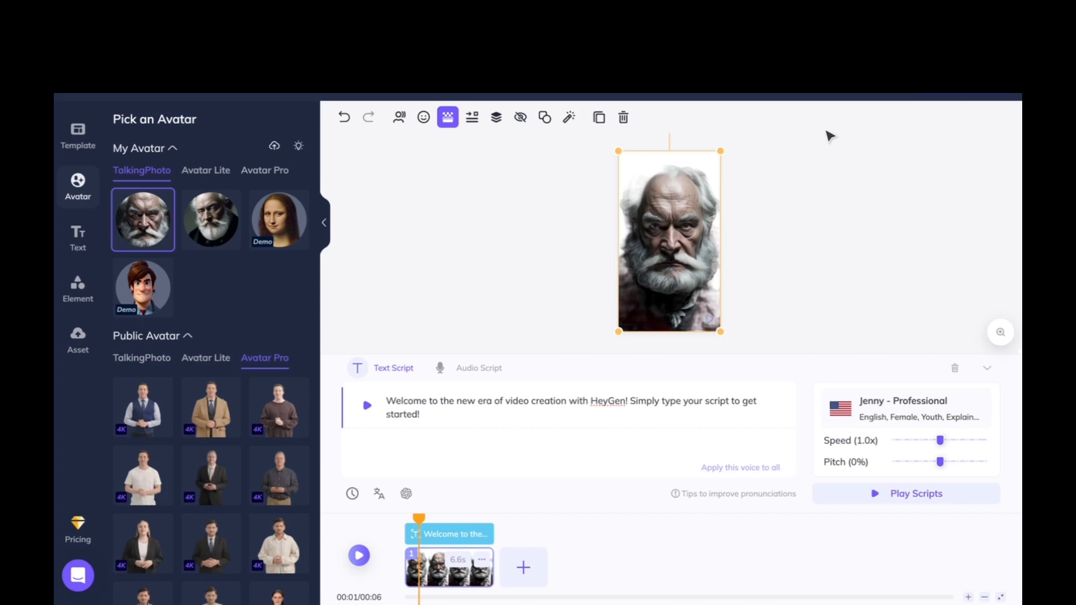
key("ctrl+z")
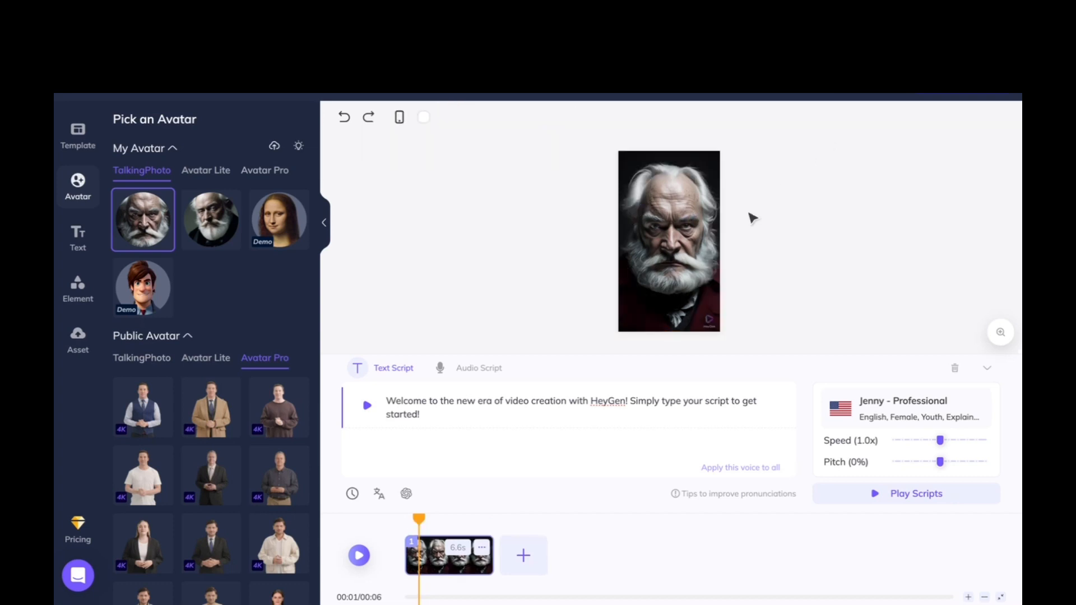
Replace the default script with Victor Hugo's quotation from the ChatGPT list, "Savoir, penser, rêver. Tout est là".
triple_click(446, 417)
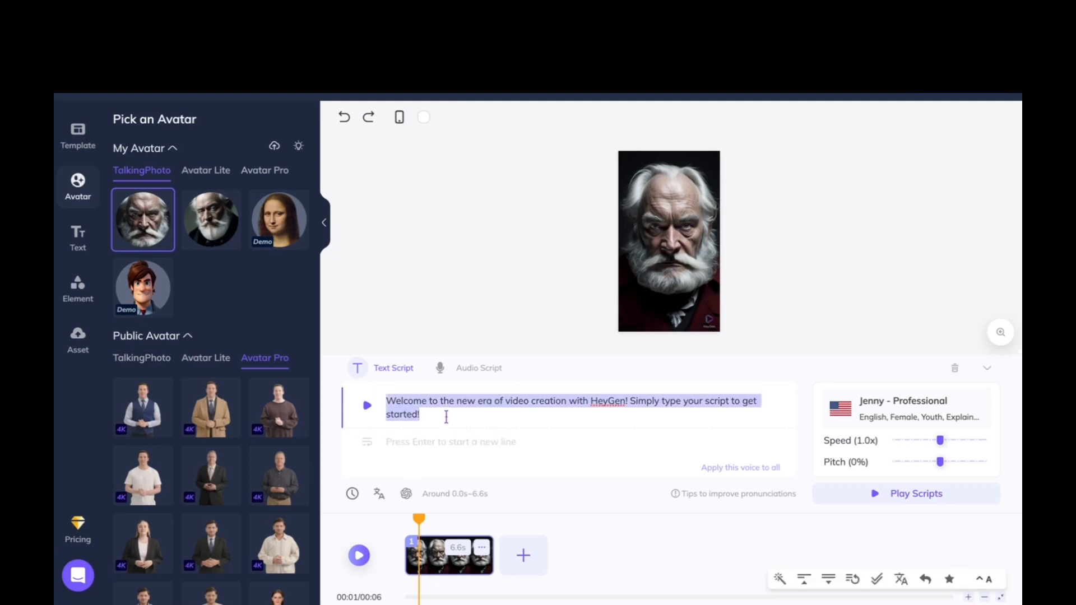
key("BackSpace")
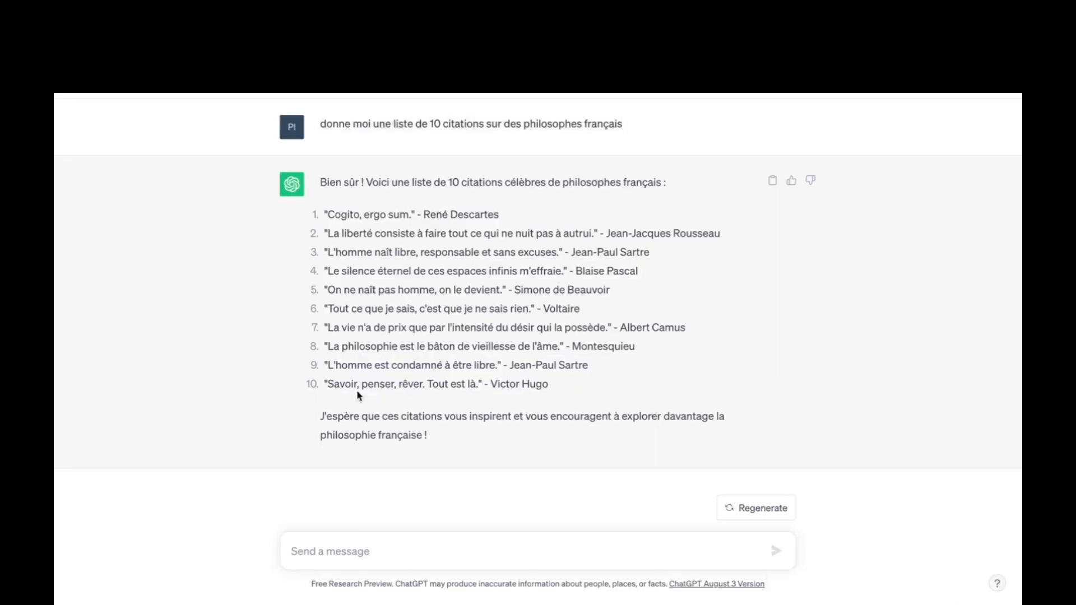
left_click_drag(479, 384, 326, 386)
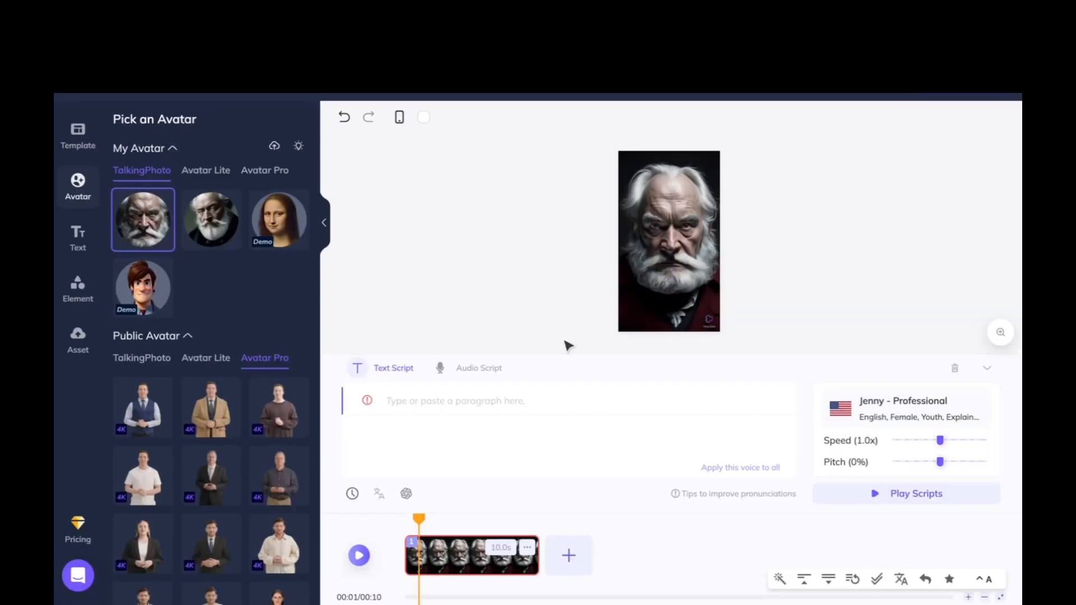
type("Savoir, penser, rêver. Tout est là")
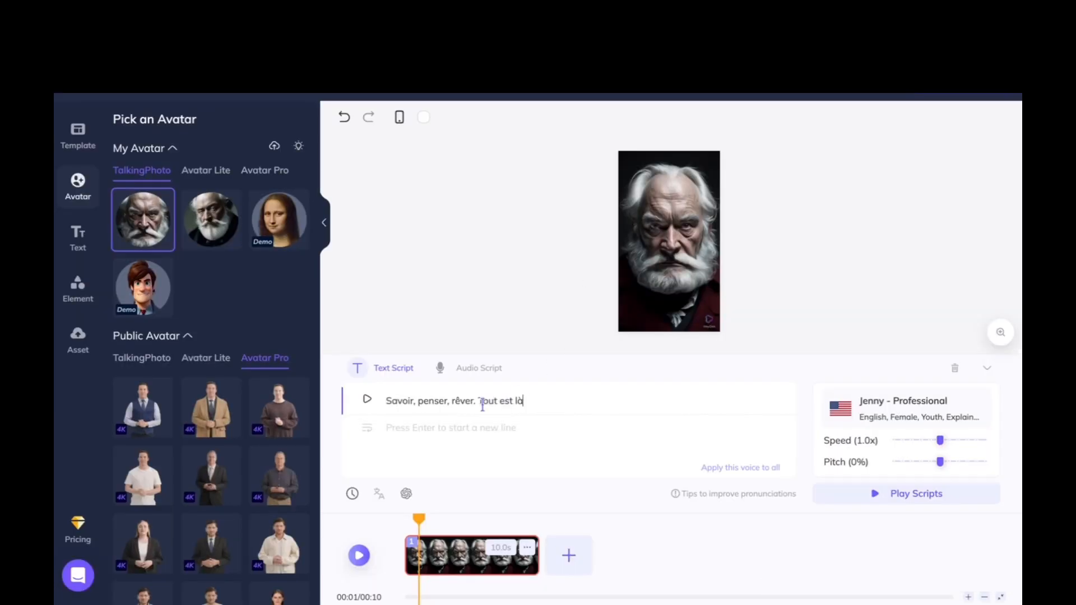
Open the AI voice library for the script and restrict it to French voices.
left_click(951, 414)
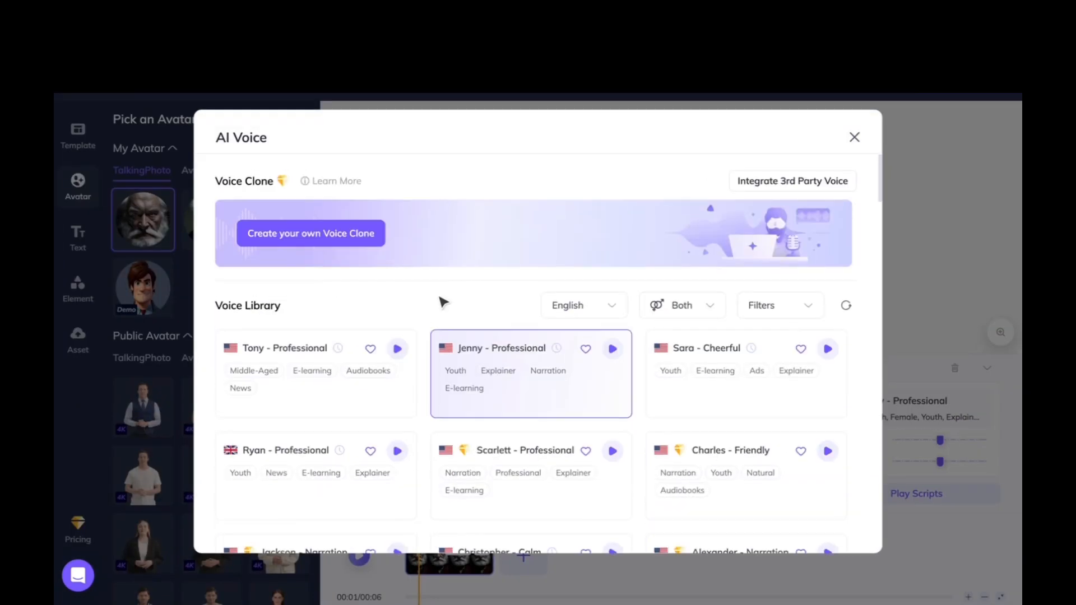
left_click(608, 306)
scroll(594, 415, "down", 10)
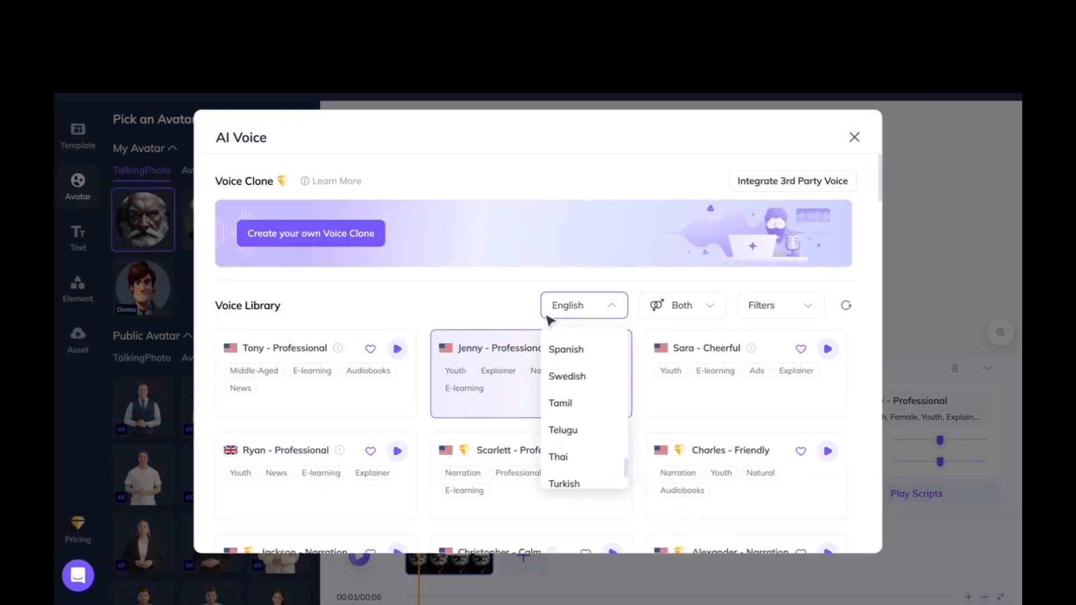
scroll(577, 378, "up", 10)
scroll(580, 417, "down", 4)
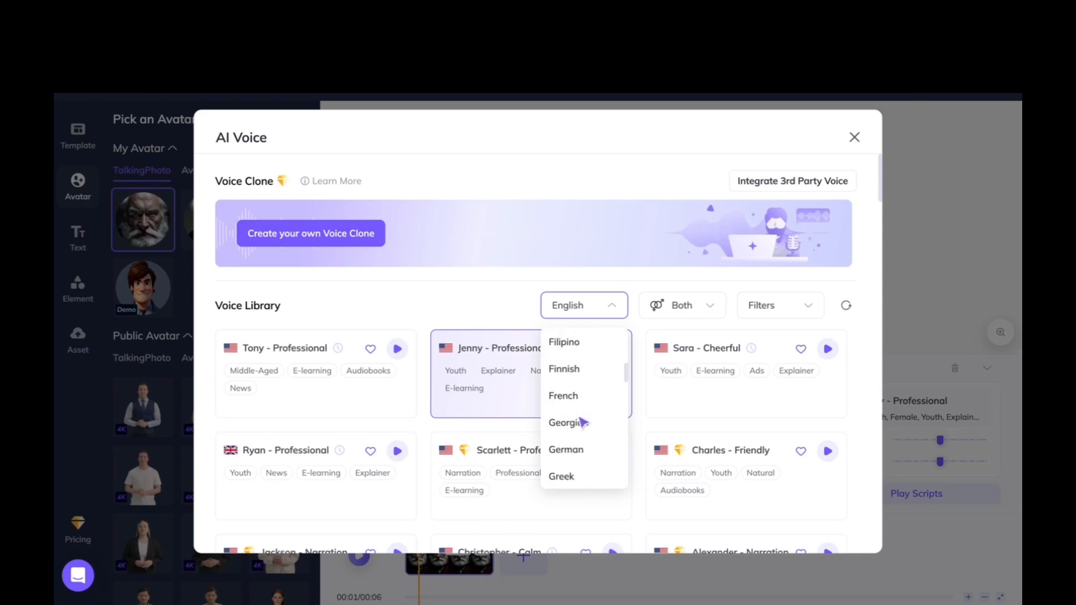
scroll(583, 411, "up", 2)
left_click(583, 438)
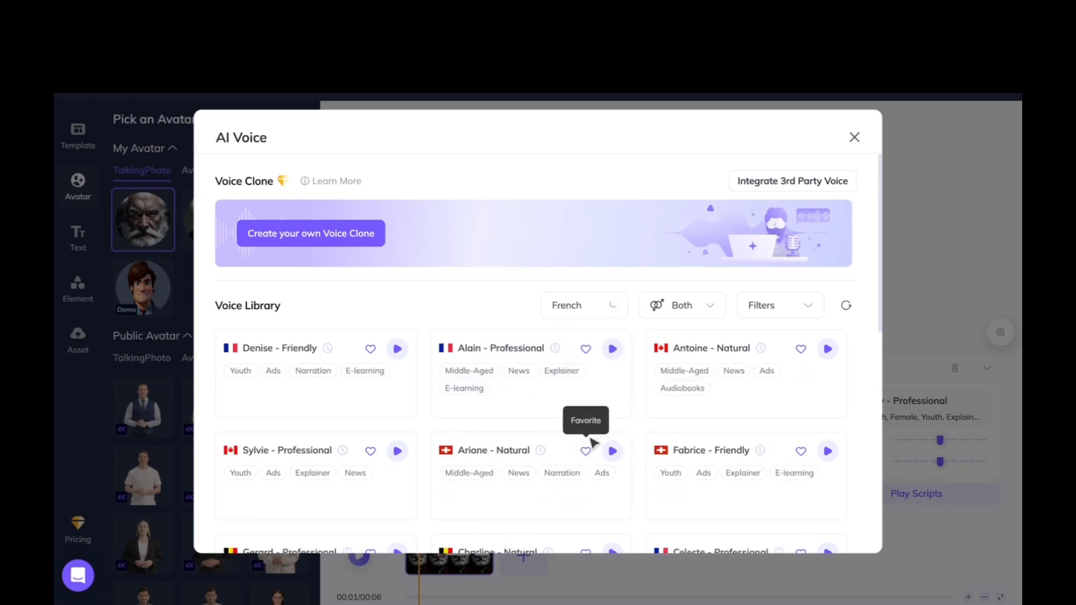
Filter the French voices by male gender, trying the Older age and adding Middle-Aged.
left_click(718, 311)
left_click(679, 374)
left_click(805, 311)
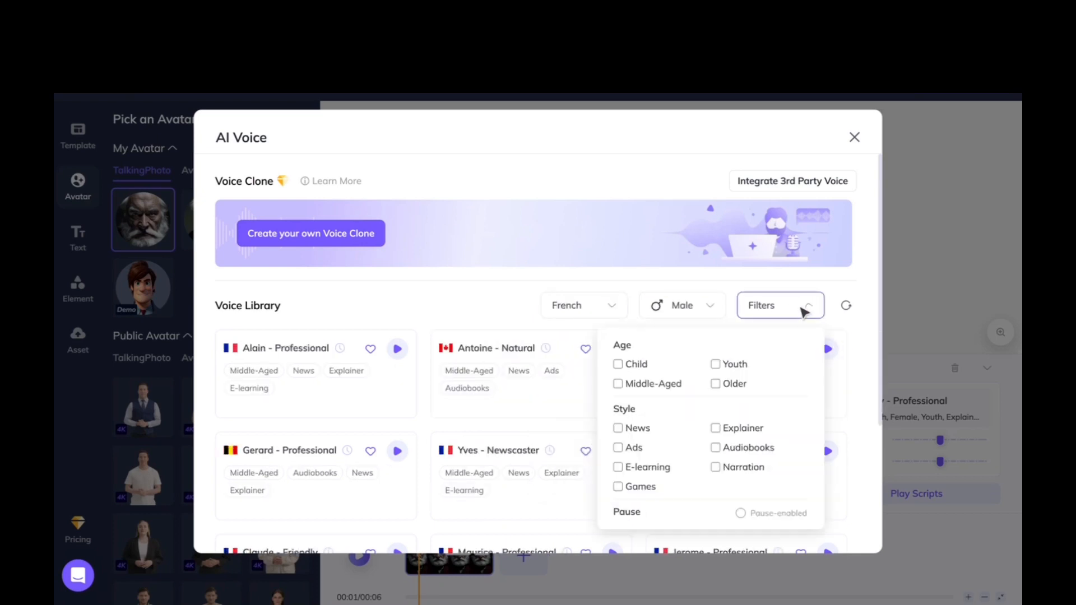
left_click(716, 384)
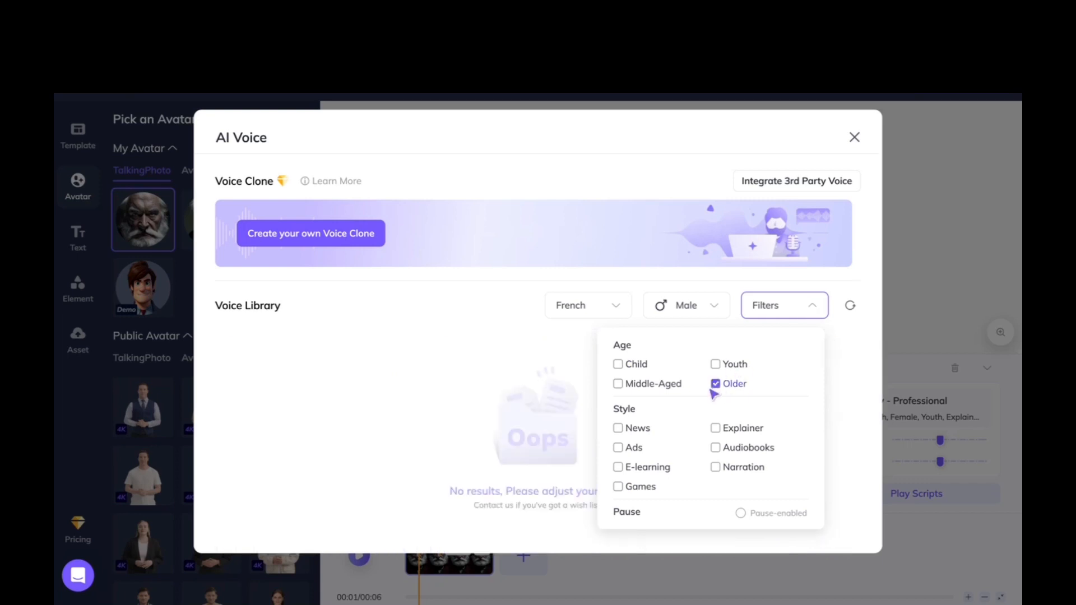
left_click(619, 385)
left_click(465, 311)
Listen to the sample of the Maurice - Professional voice and assign that voice to the script.
scroll(288, 372, "down", 2)
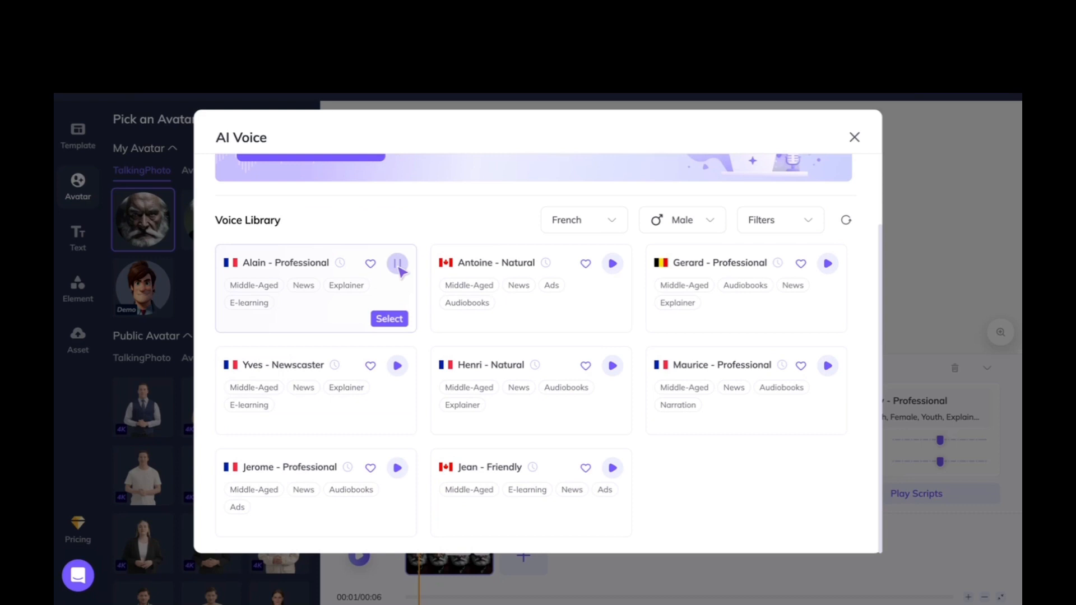
left_click(827, 366)
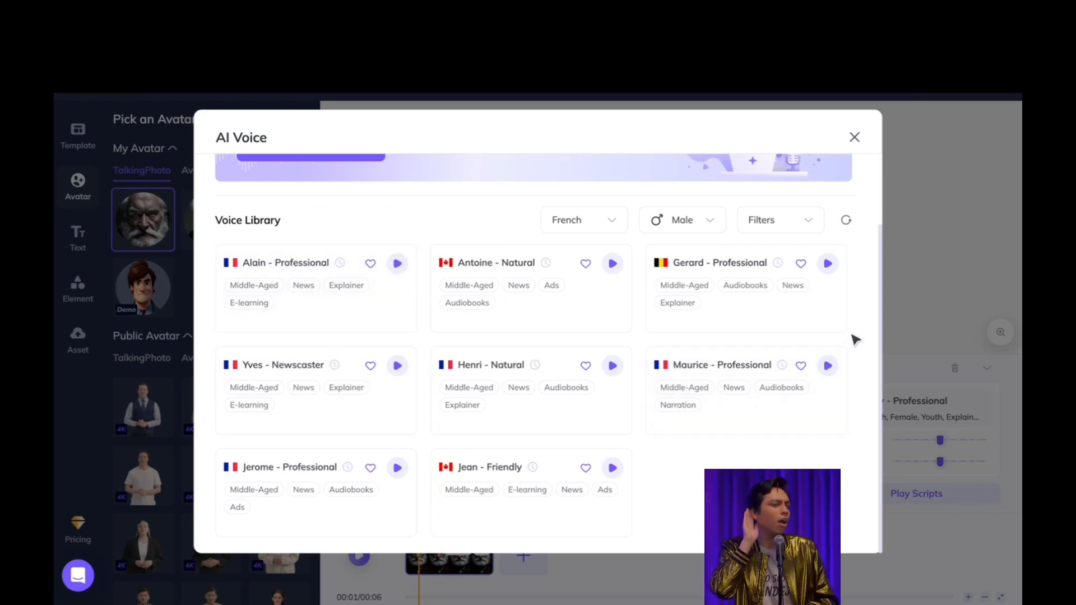
left_click(820, 422)
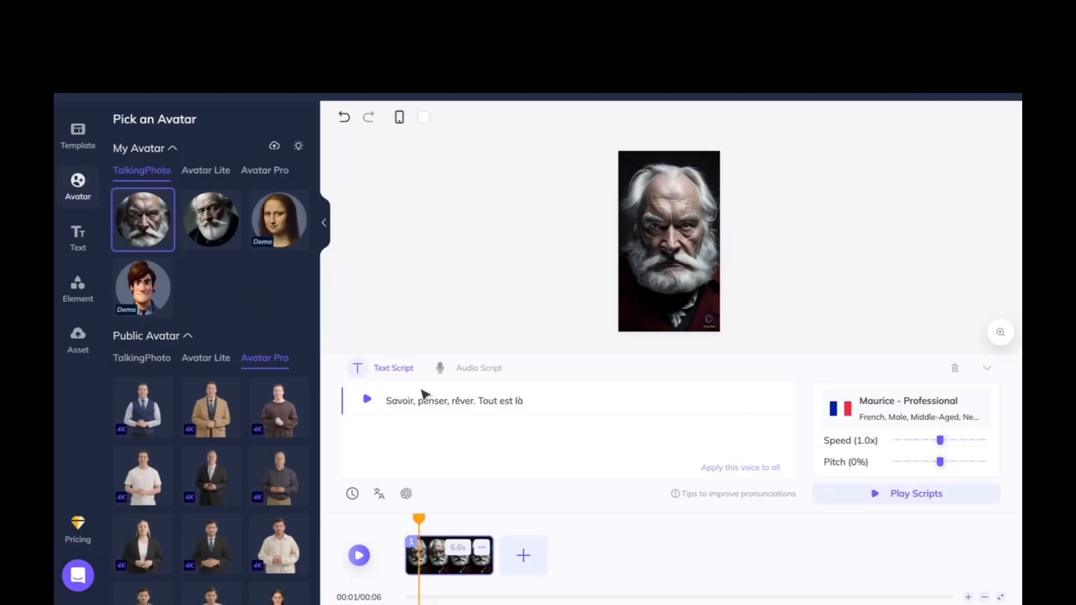
Preview the script while trying the voice pitch at -20% and settling on -10%, and submit the video for production.
left_click(367, 399)
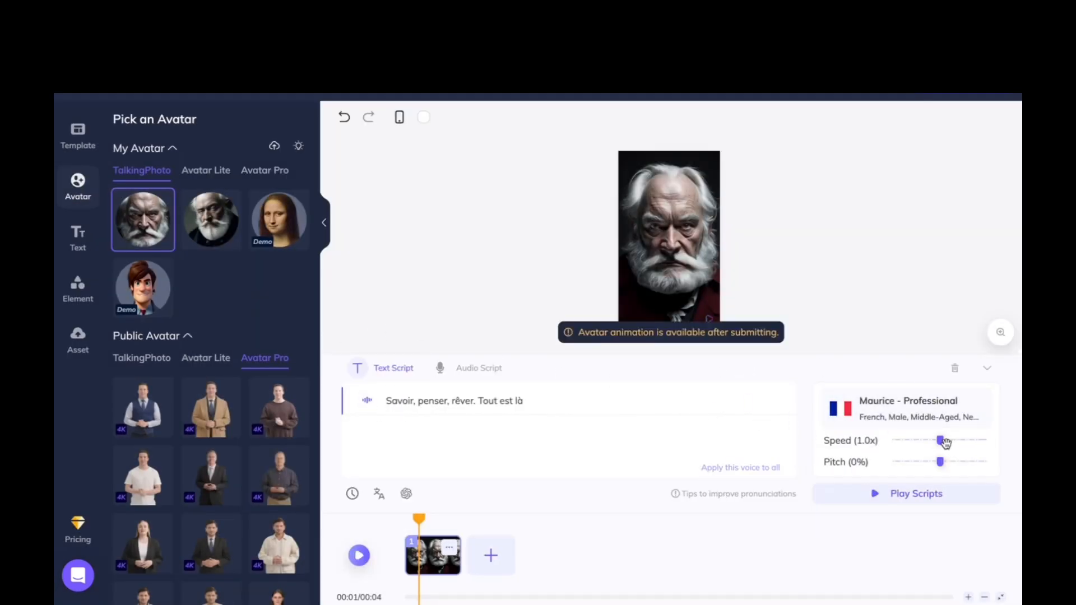
left_click_drag(941, 462, 923, 461)
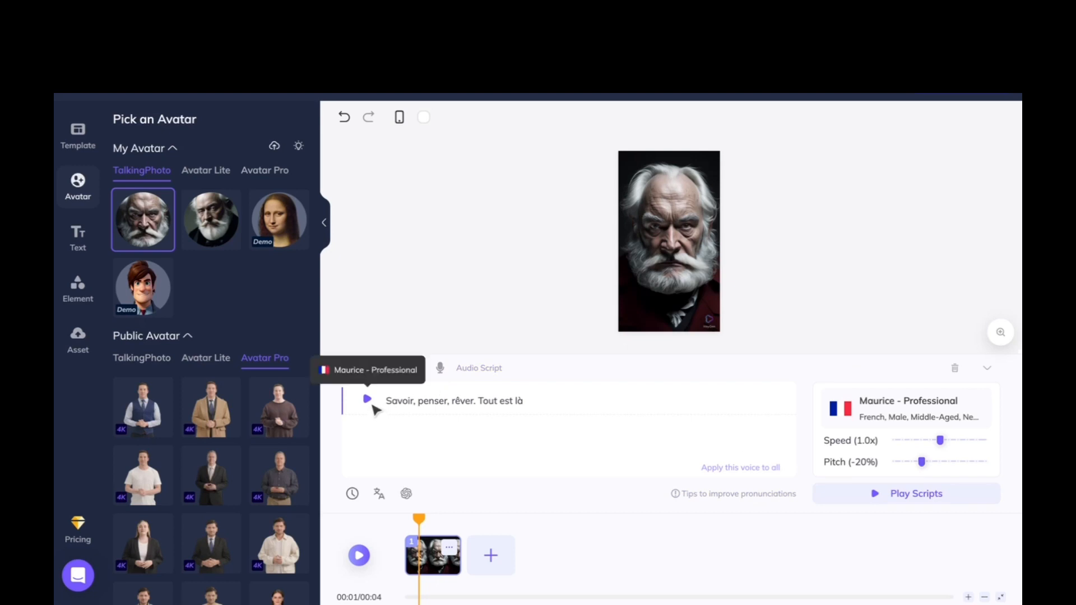
left_click(830, 495)
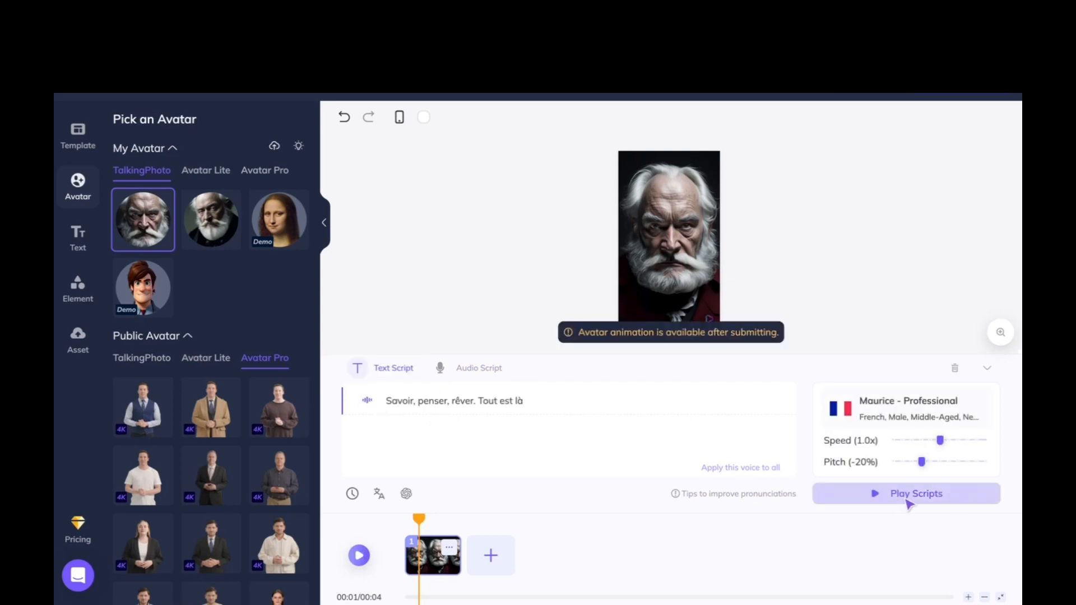
left_click(366, 399)
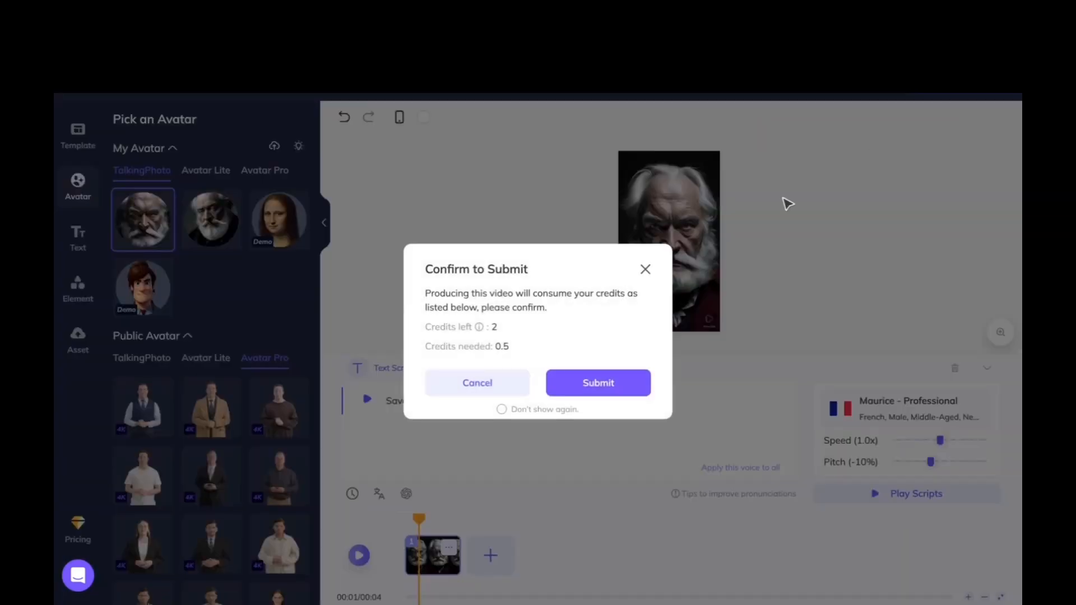
left_click(622, 386)
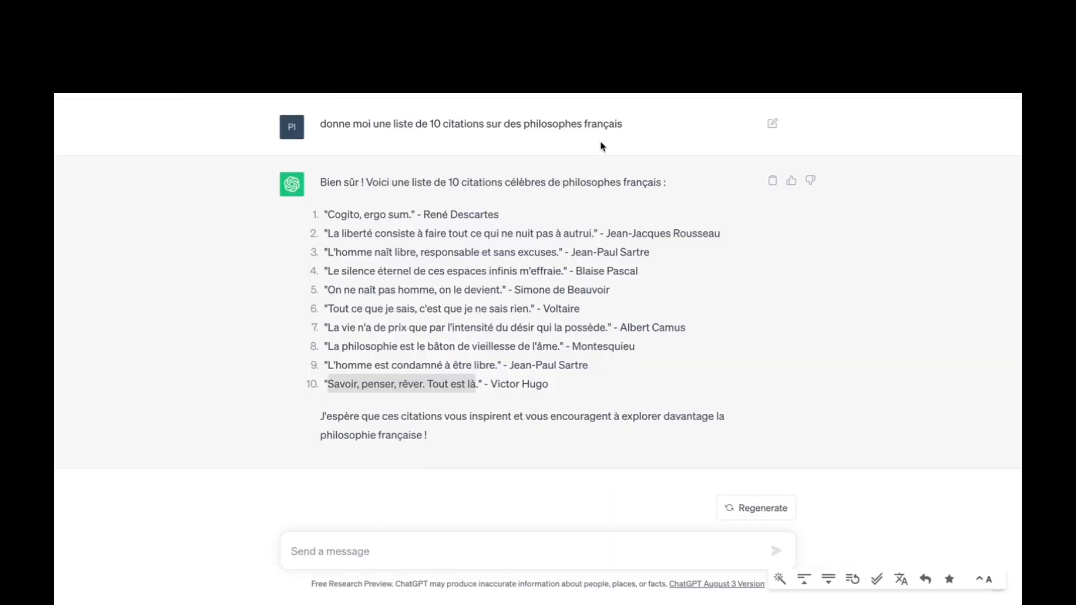
left_click_drag(576, 250, 651, 257)
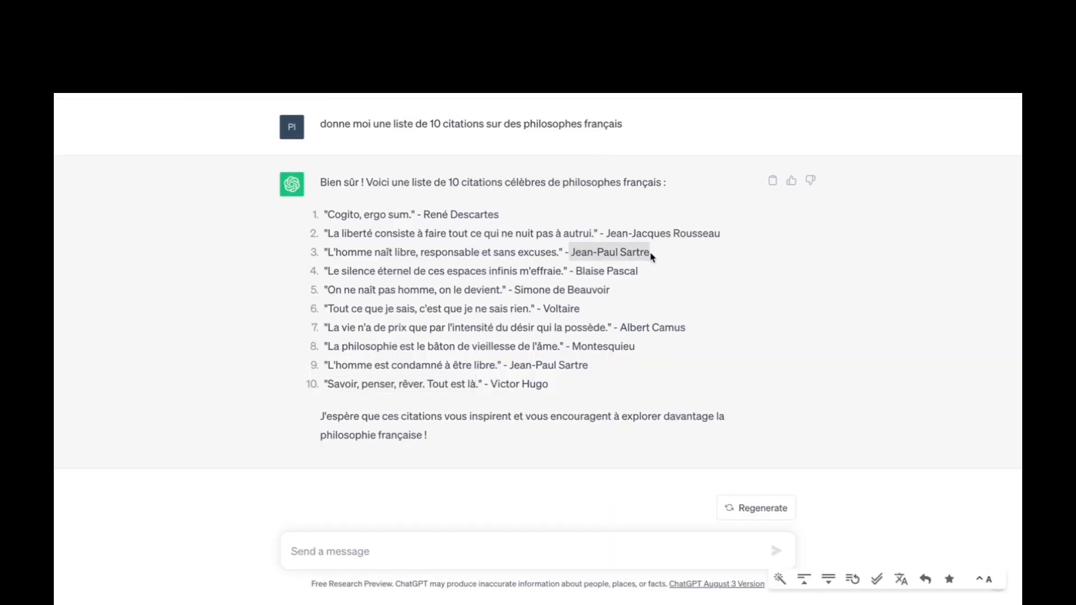
left_click(598, 234)
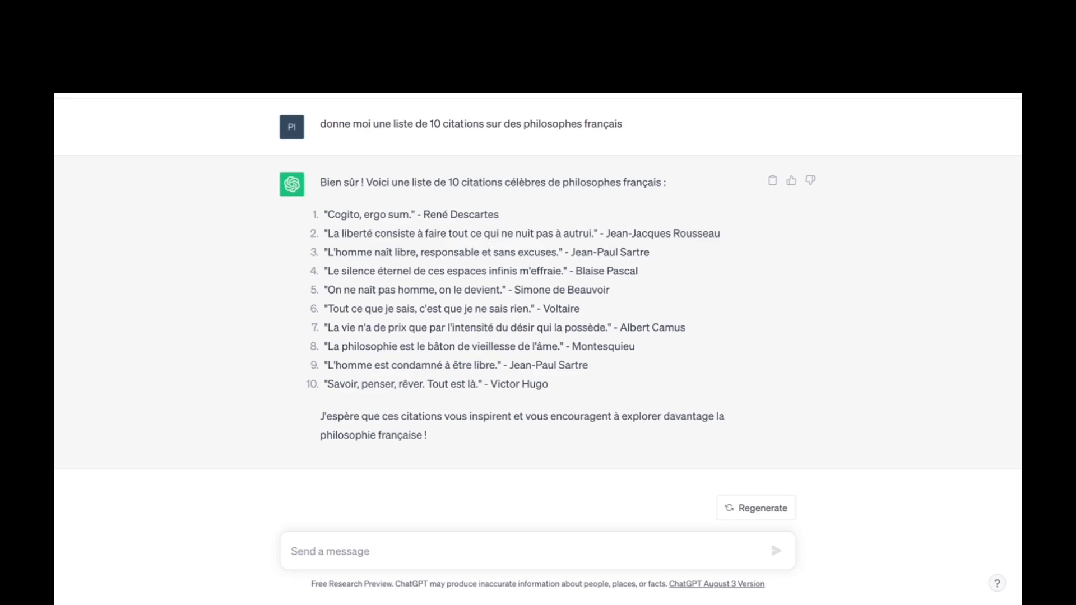